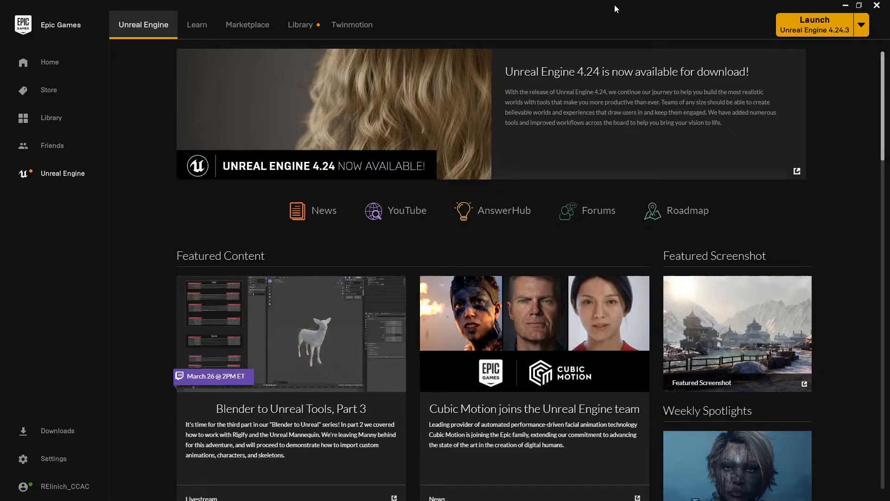
Step: Search the Unreal Engine Marketplace for "Paragon"
left_click(262, 36)
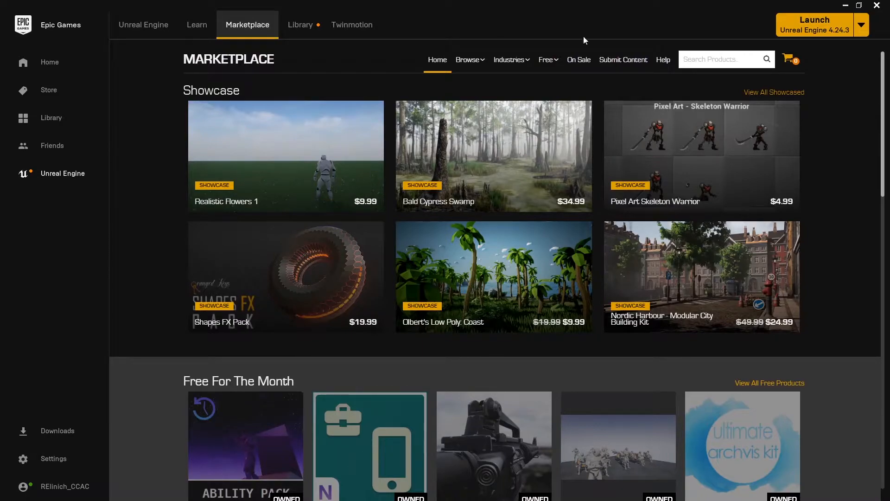
left_click(728, 62)
type("Paragon")
key("Return")
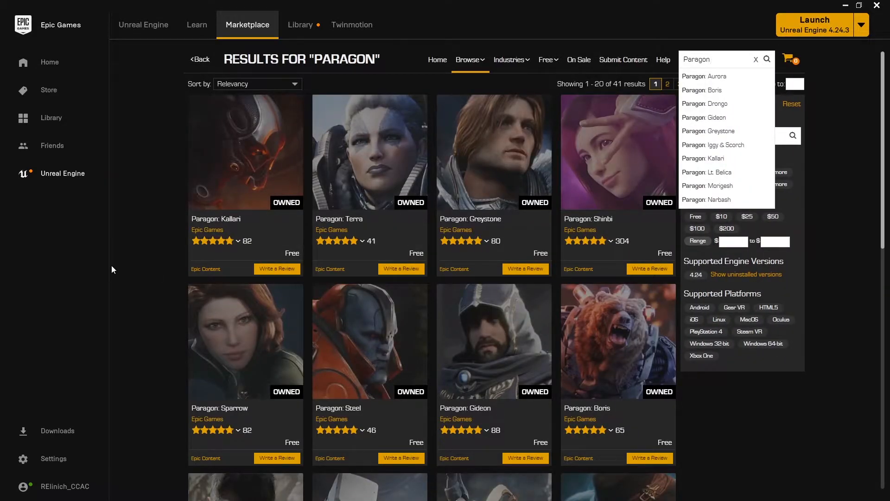
Step: Look through the Paragon character packs in the Marketplace search results
mouse_move(285, 240)
mouse_move(523, 252)
scroll(576, 273, "down", 4)
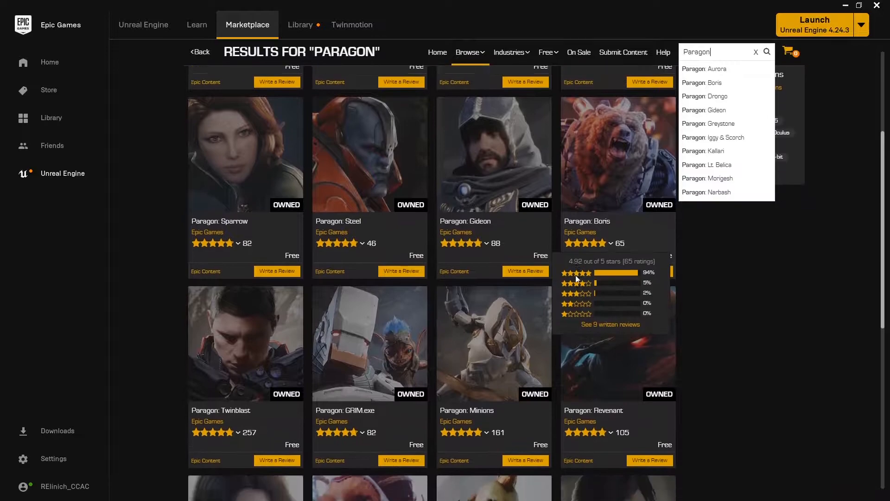
scroll(505, 299, "down", 3)
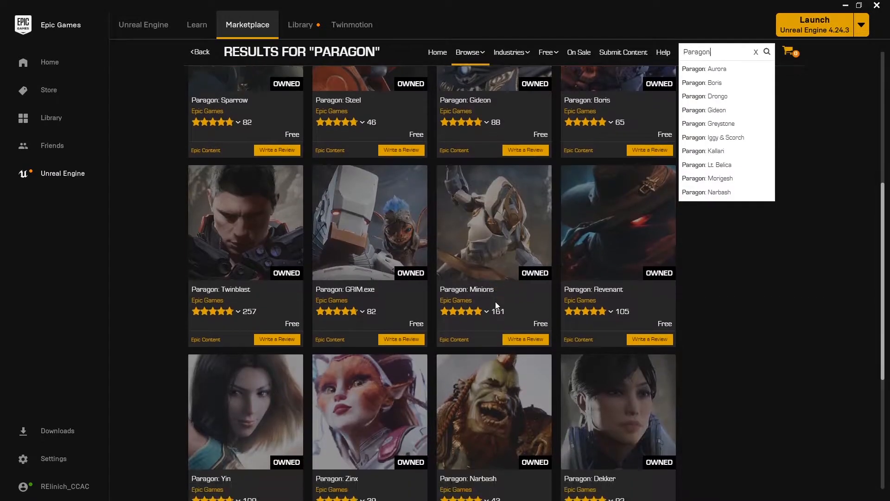
scroll(495, 302, "down", 5)
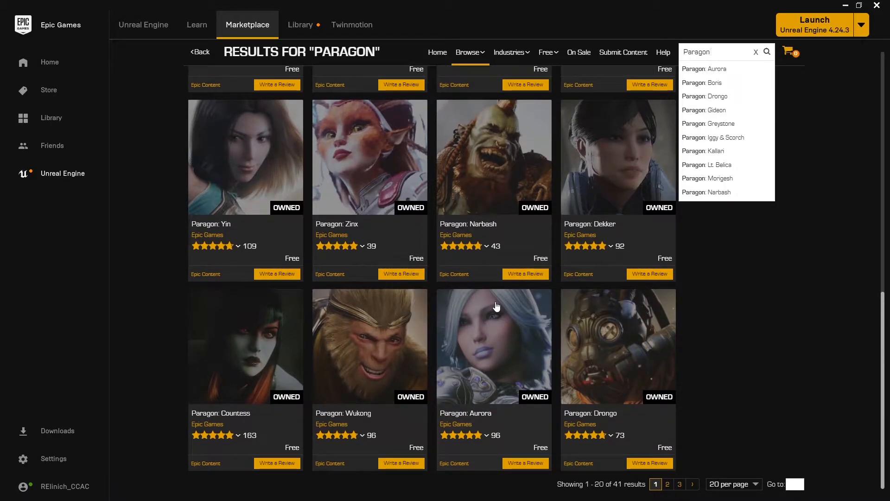
scroll(496, 306, "up", 5)
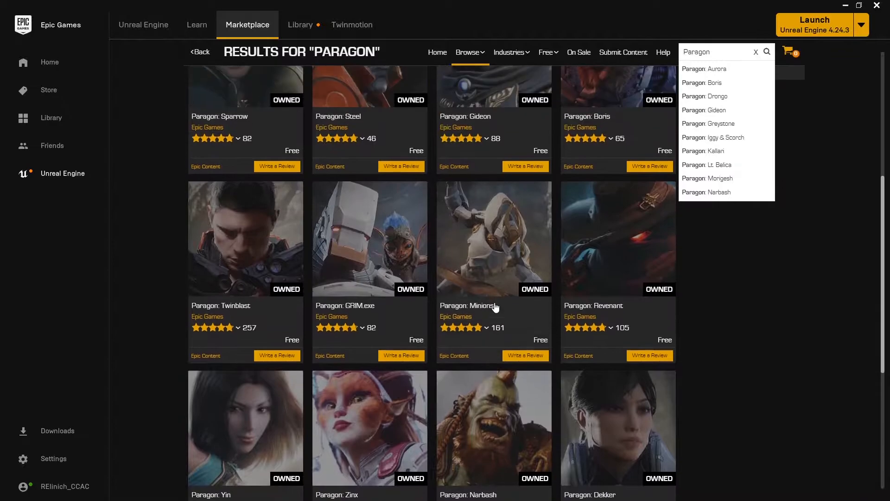
scroll(496, 306, "up", 3)
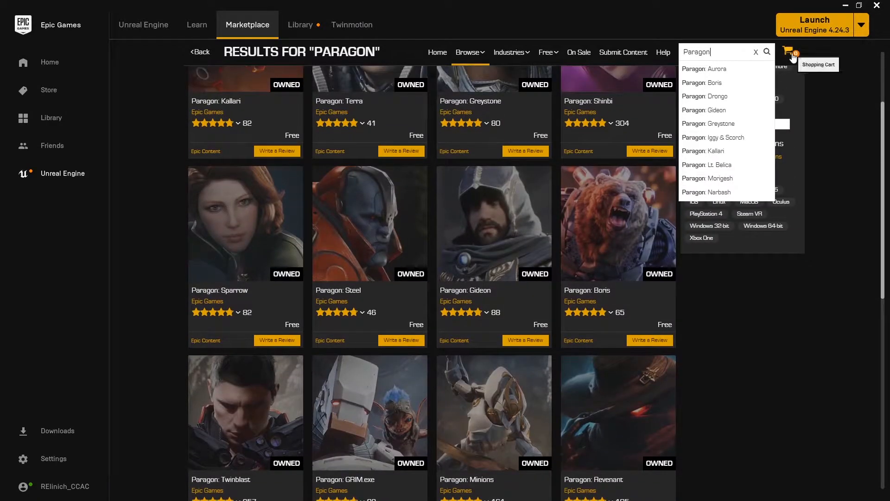
Step: Launch Unreal Engine 4.24.3 from the engine versions in the Library
left_click(300, 26)
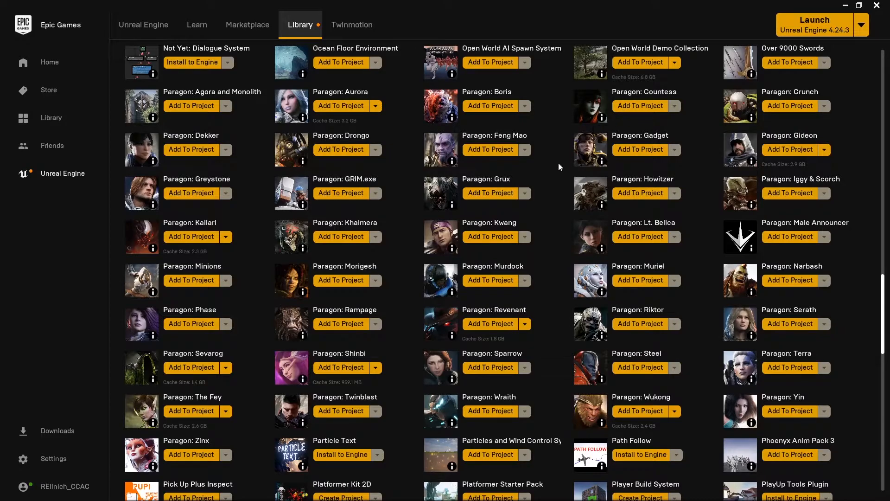
scroll(557, 162, "up", 7)
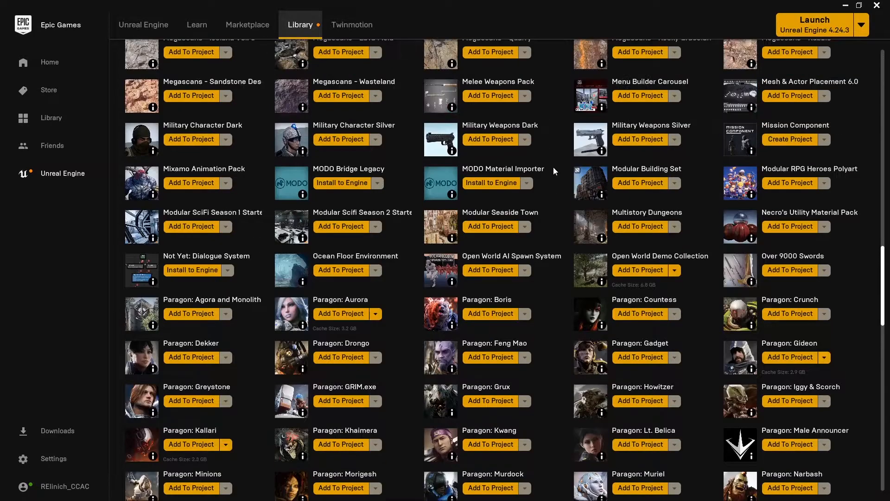
scroll(552, 171, "up", 15)
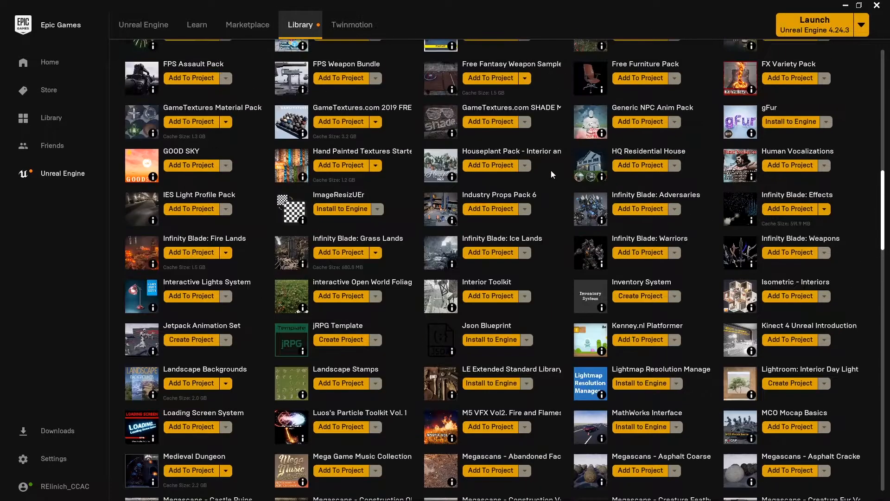
scroll(549, 176, "up", 15)
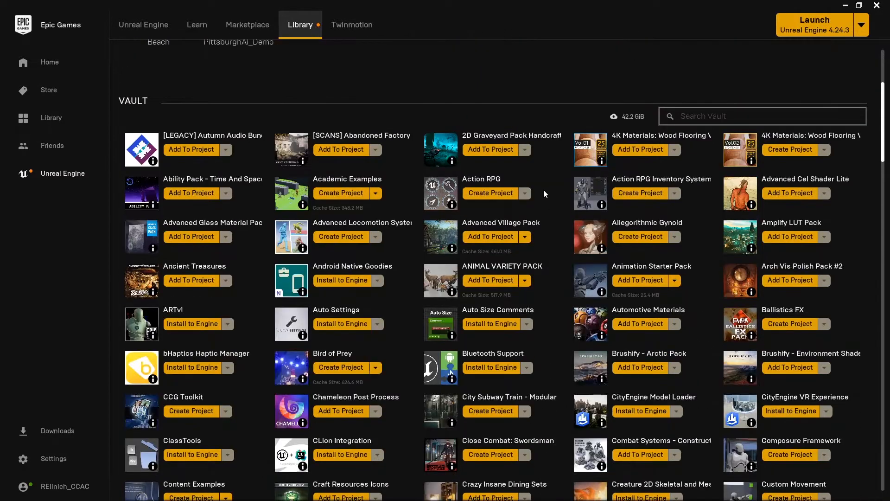
scroll(543, 193, "up", 2)
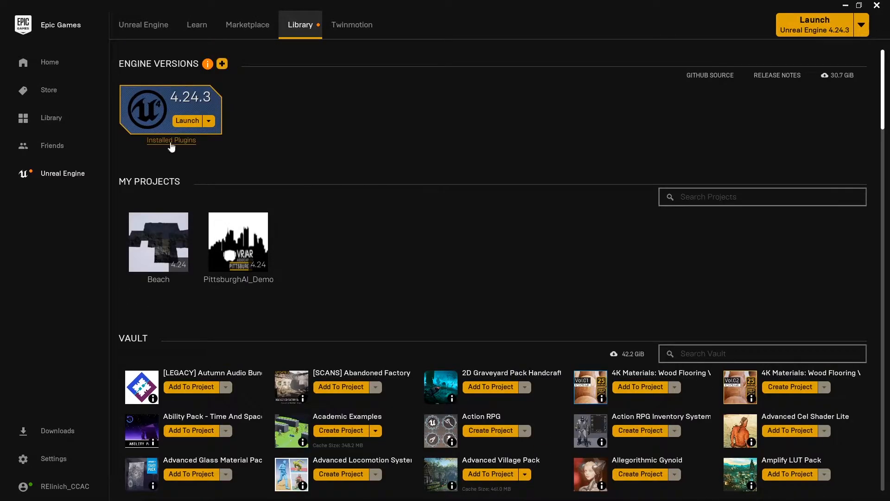
left_click(188, 121)
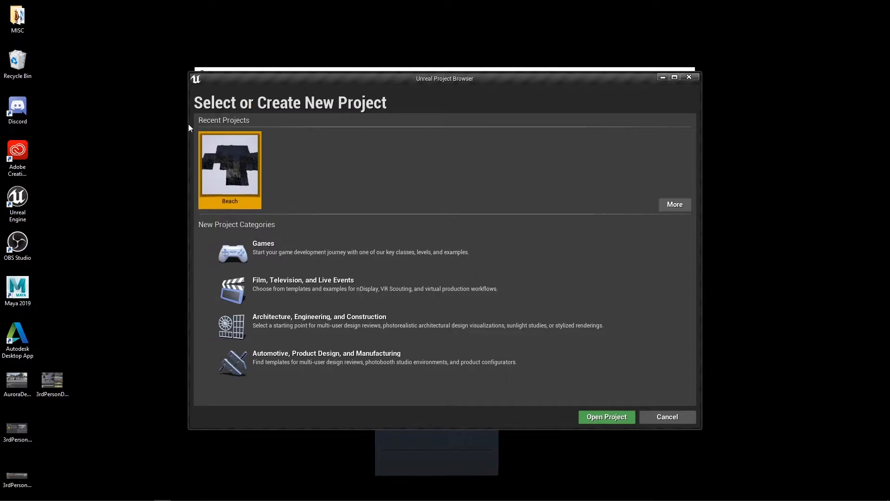
Step: Start a new project in the Games category based on the Third Person template
left_click(252, 246)
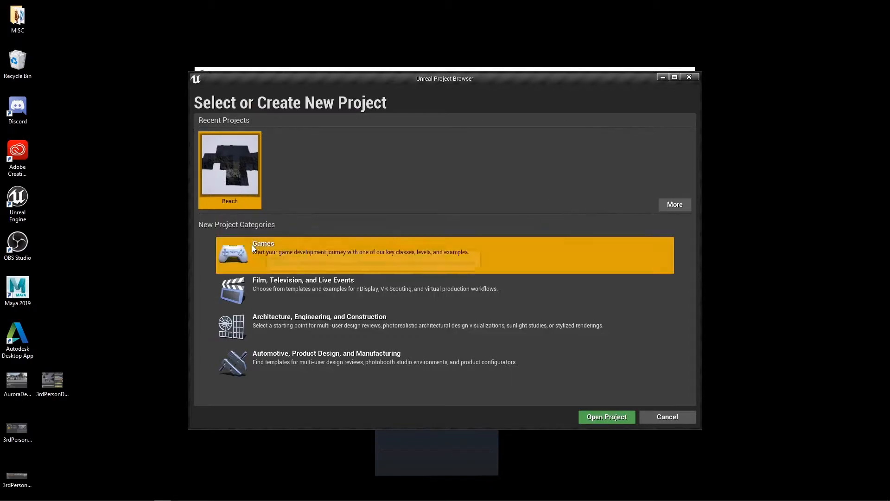
left_click(559, 420)
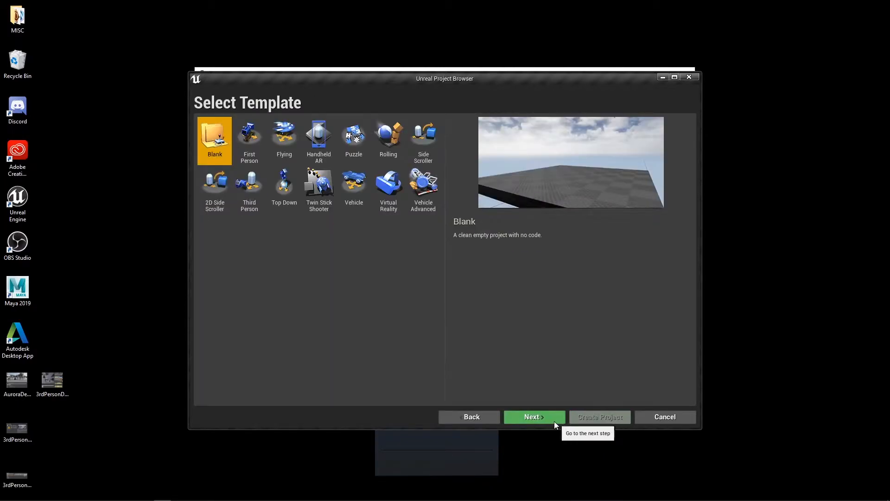
left_click(245, 199)
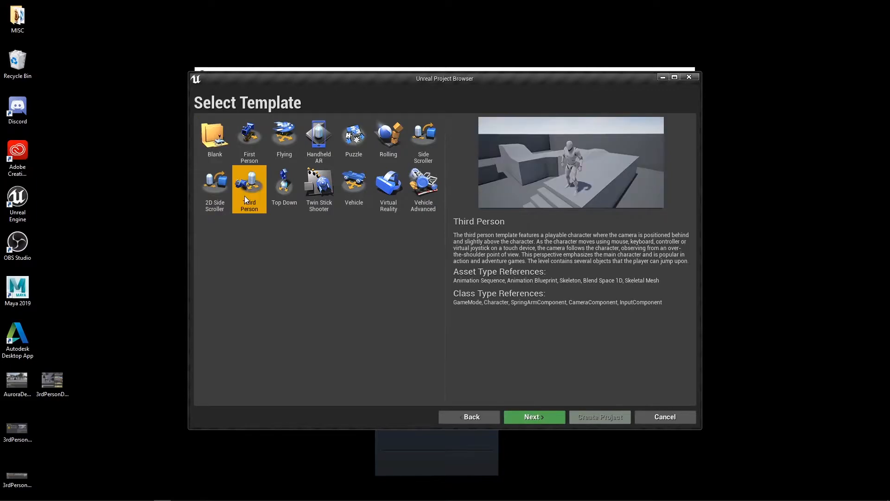
left_click(546, 416)
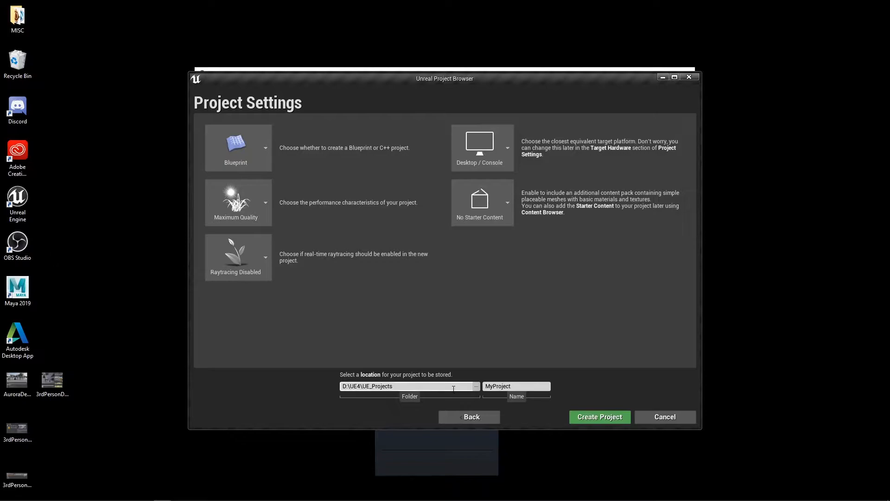
Step: Name the project ThirdPersonDemo and create it with the default Blueprint project settings
left_click_drag(518, 386, 458, 379)
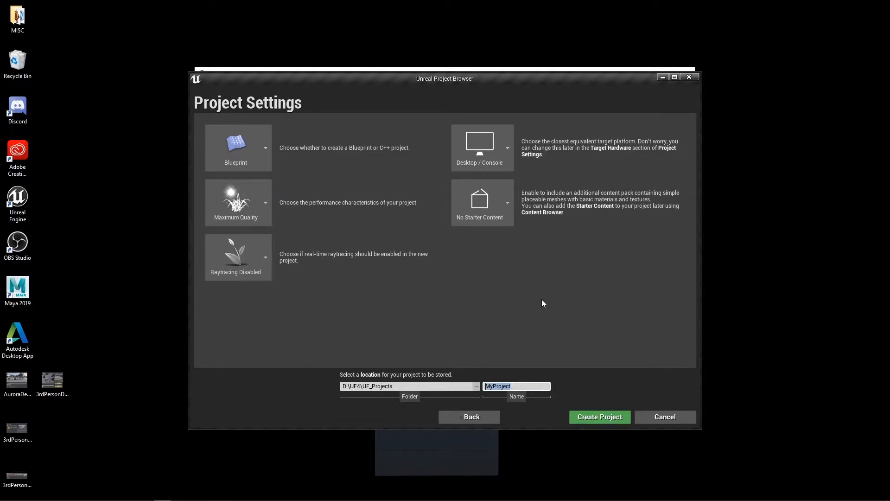
type("3rdP")
key("BackSpace")
key("BackSpace")
key("BackSpace")
key("BackSpace")
type("ThirdPersonDemo")
left_click(600, 417)
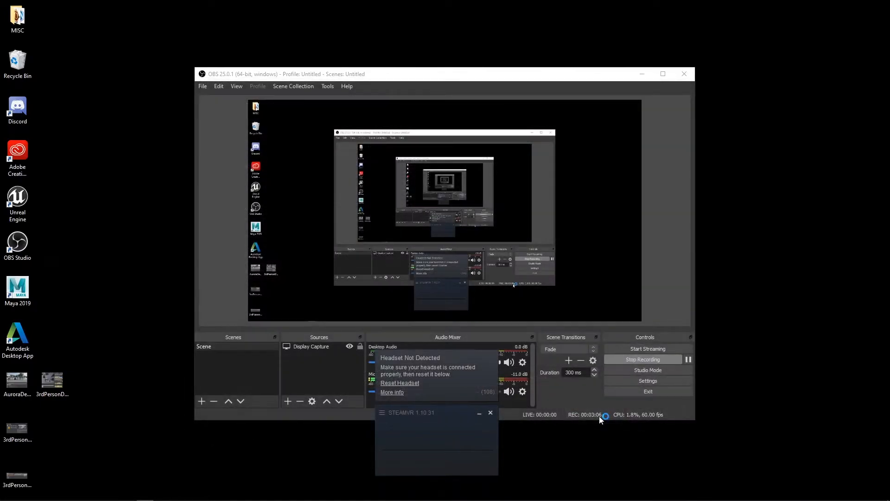
Step: Minimize the OBS window and select the mannequin character in the new Third Person level
left_click(641, 74)
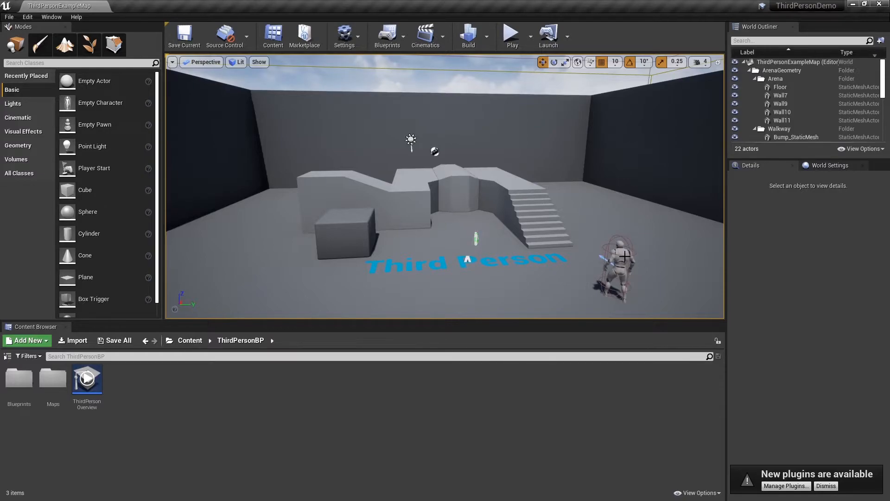
left_click(625, 257)
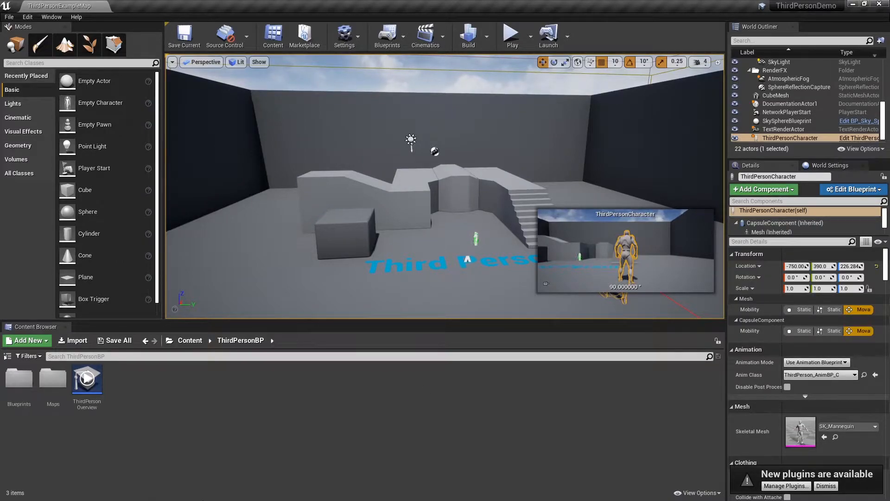
Step: Switch to the Epic Games Launcher and show the Unreal Engine Library
key("alt+Tab")
key("alt+Tab")
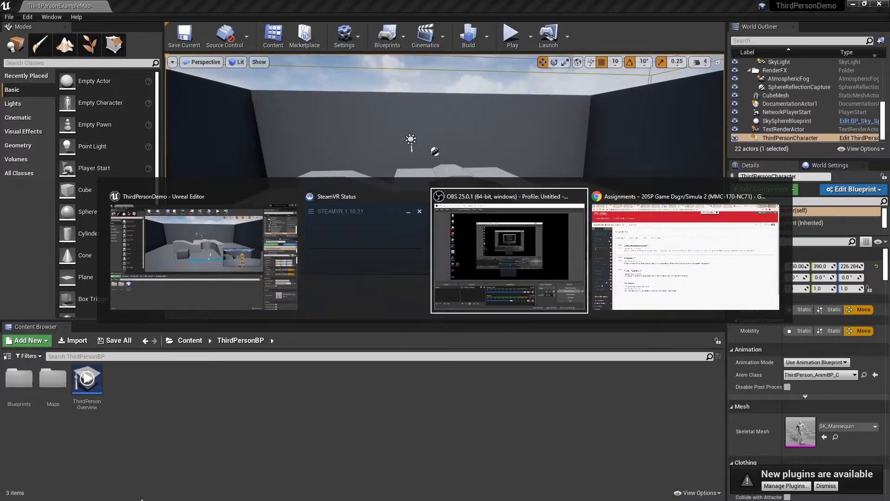
key("alt+Tab")
key("alt+Tab")
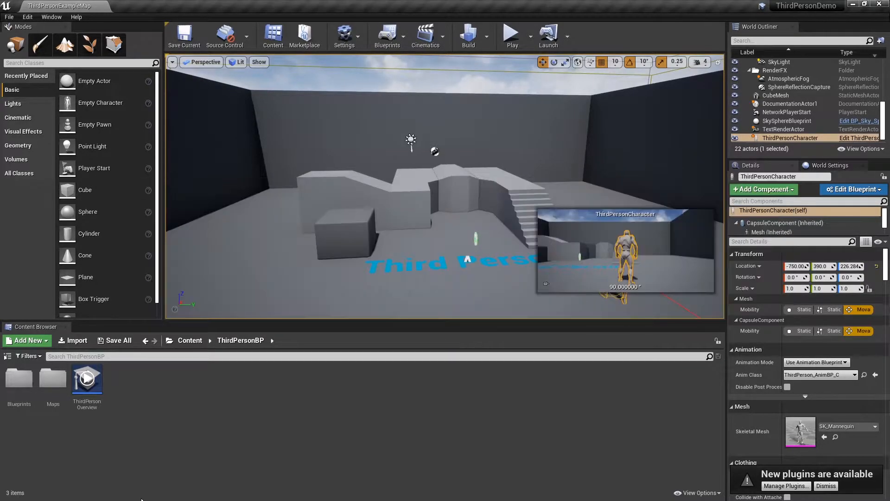
key("super")
mouse_move(141, 496)
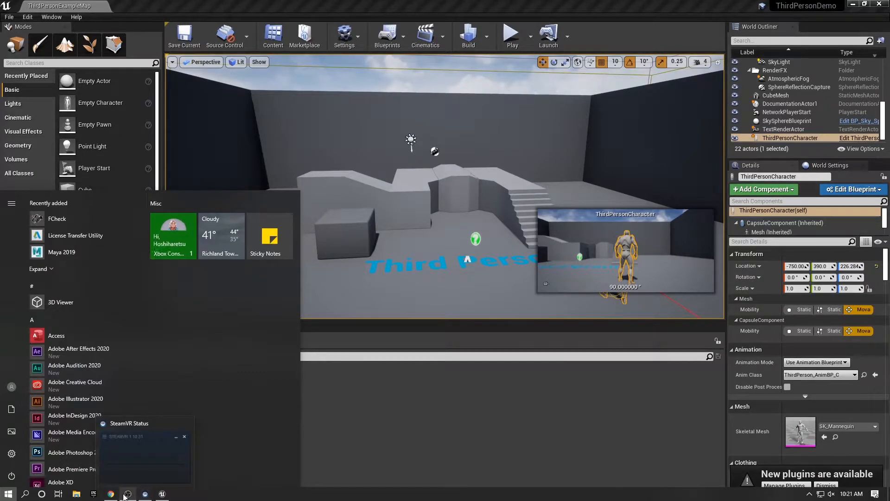
left_click(96, 495)
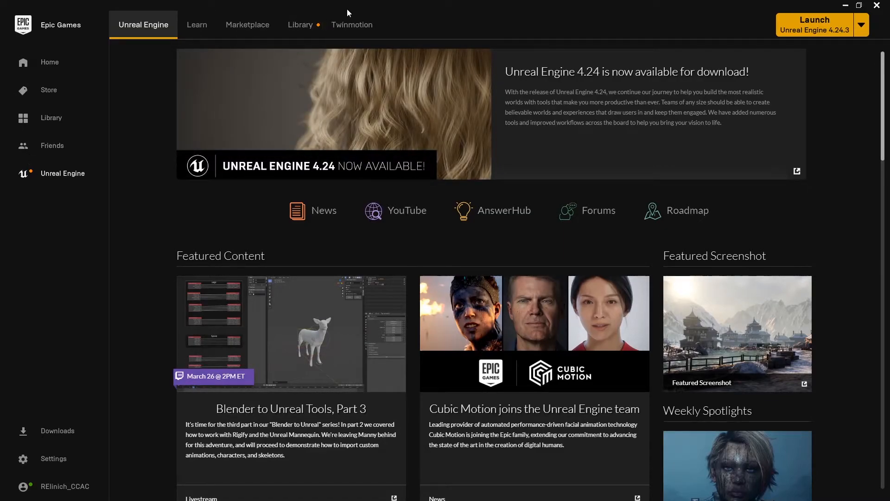
left_click(309, 26)
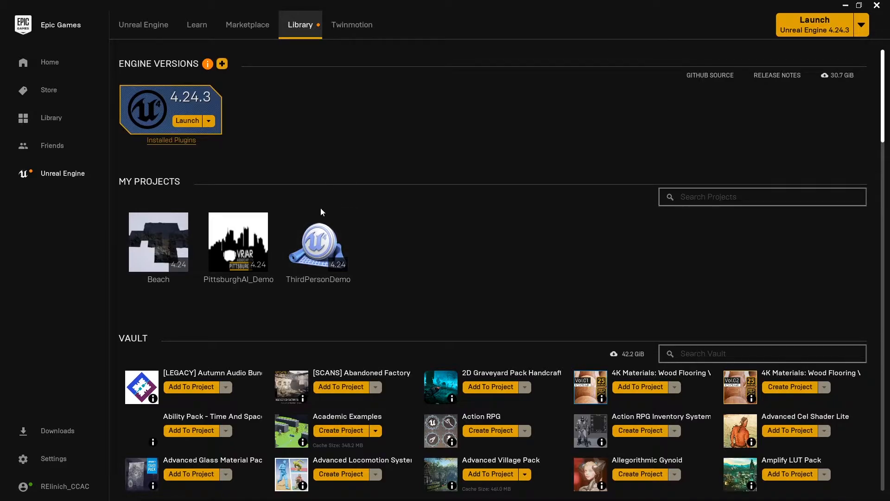
Step: Search the Vault for "Paragon"
left_click(719, 347)
type("Par")
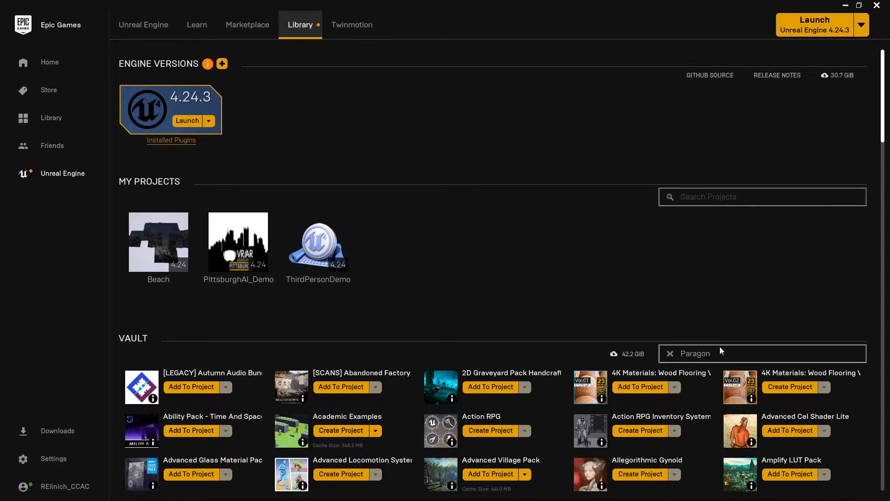
type("agon")
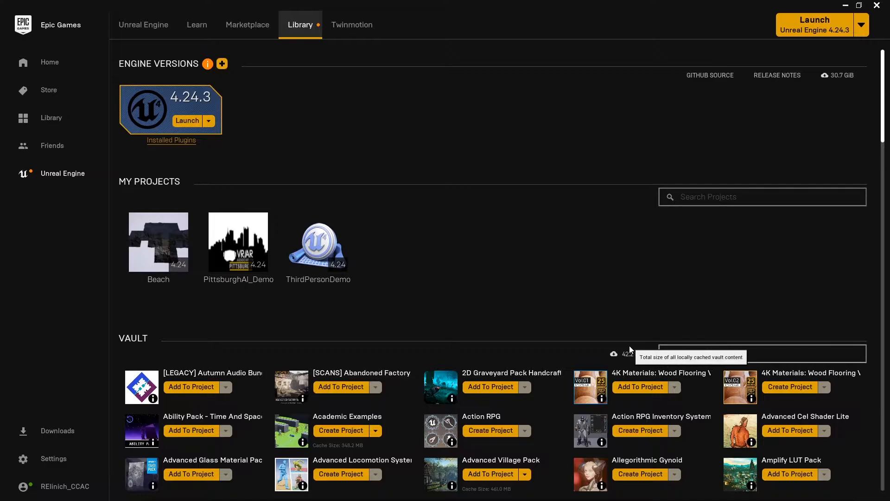
Step: Add the Paragon: Sparrow pack from the Vault to the ThirdPersonDemo project
scroll(621, 346, "down", 5)
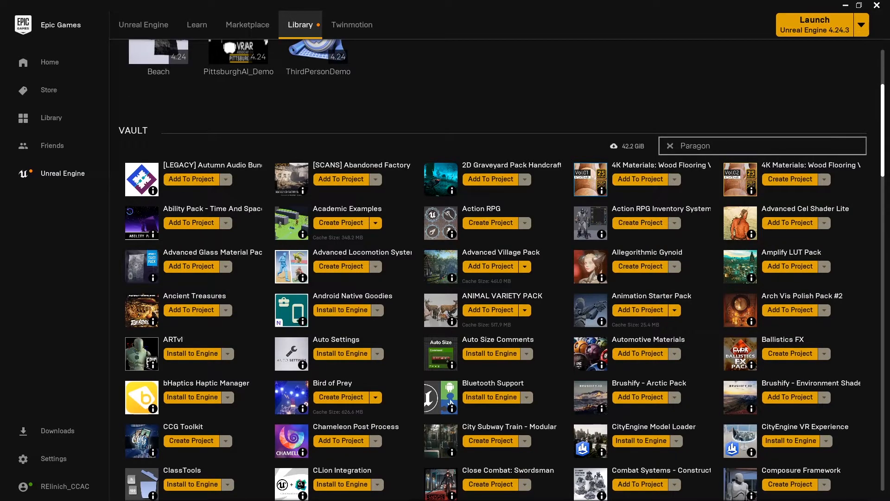
scroll(700, 220, "down", 4)
scroll(700, 220, "down", 20)
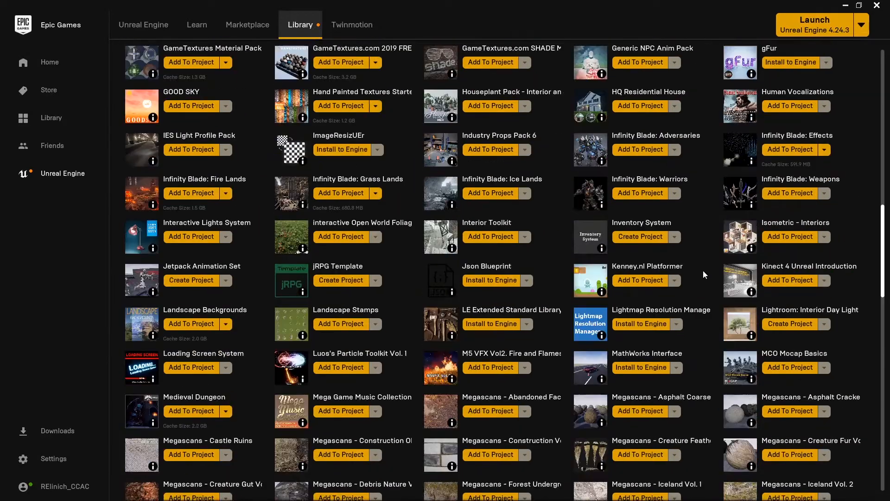
scroll(712, 287, "down", 3)
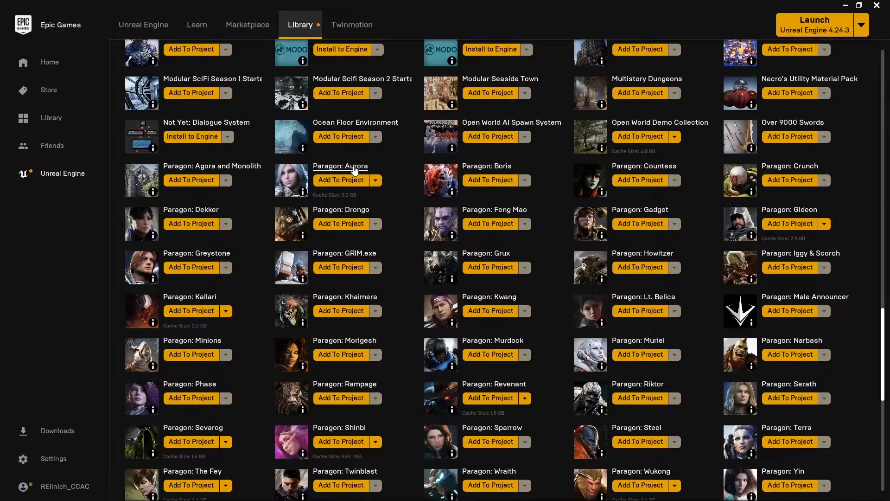
scroll(355, 170, "down", 3)
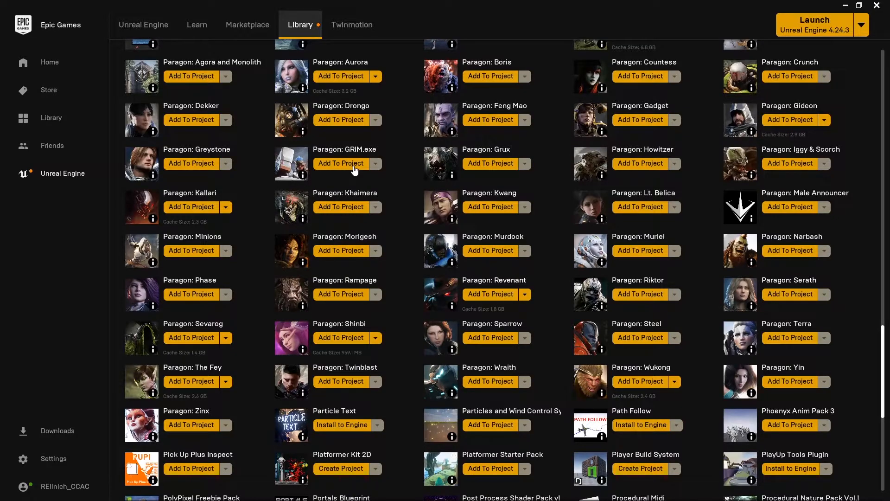
left_click(491, 339)
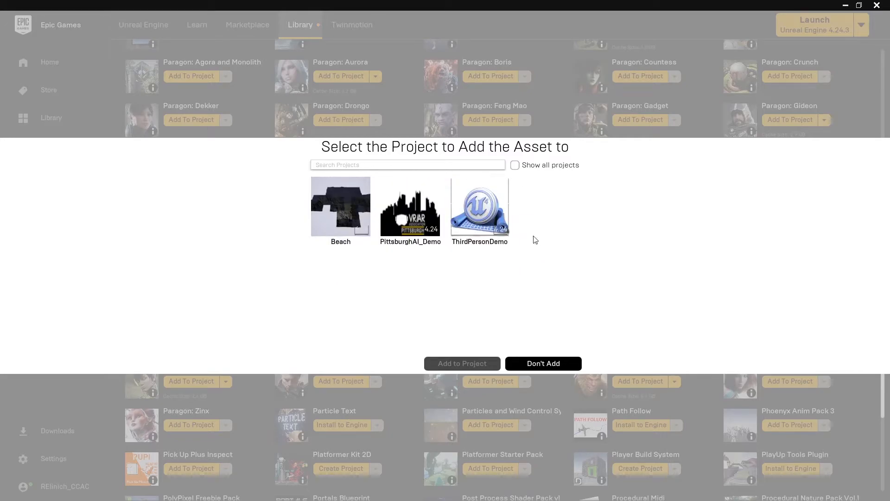
left_click(488, 210)
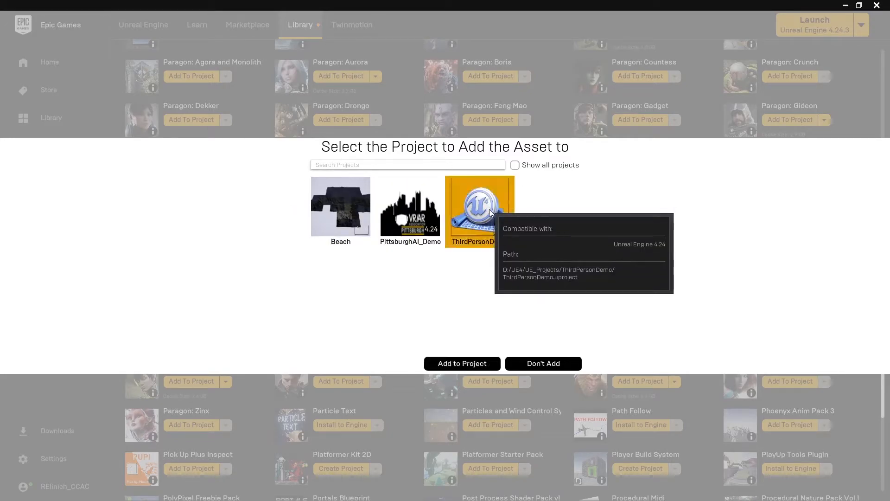
left_click(445, 364)
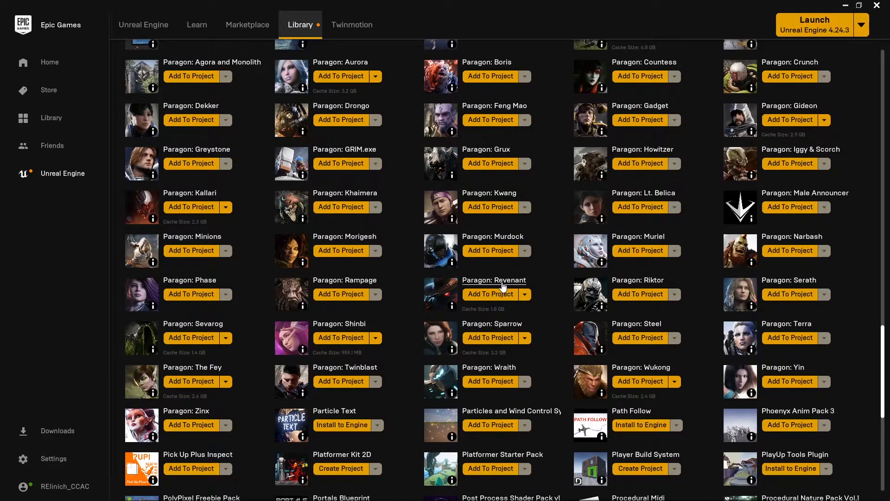
Step: Check the local content removal option of the Paragon: Sparrow pack in the Vault without removing anything
left_click(526, 339)
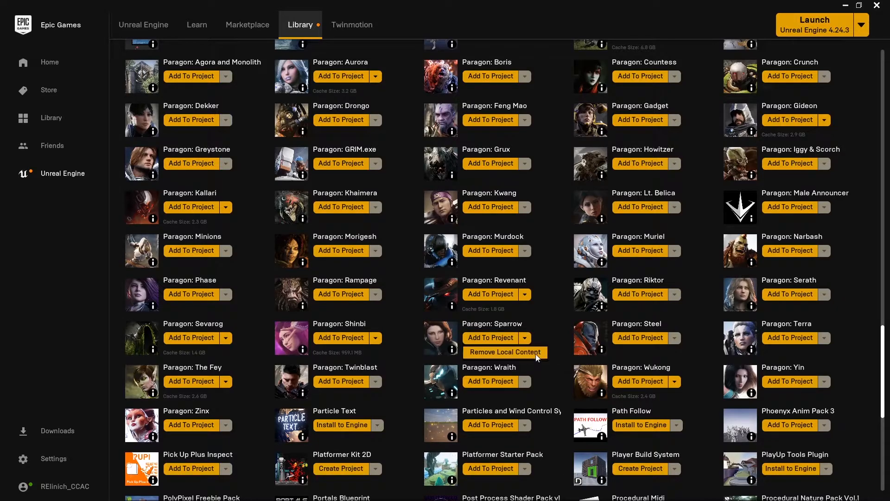
left_click(544, 330)
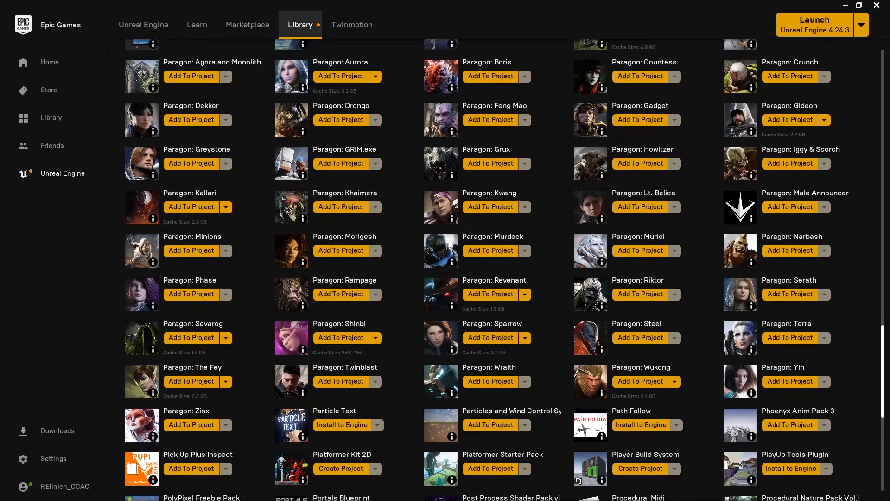
Step: Switch to the Unreal Editor and browse the project content to ParagonSparrow/Characters/Heroes/Sparrow
key("alt+Tab")
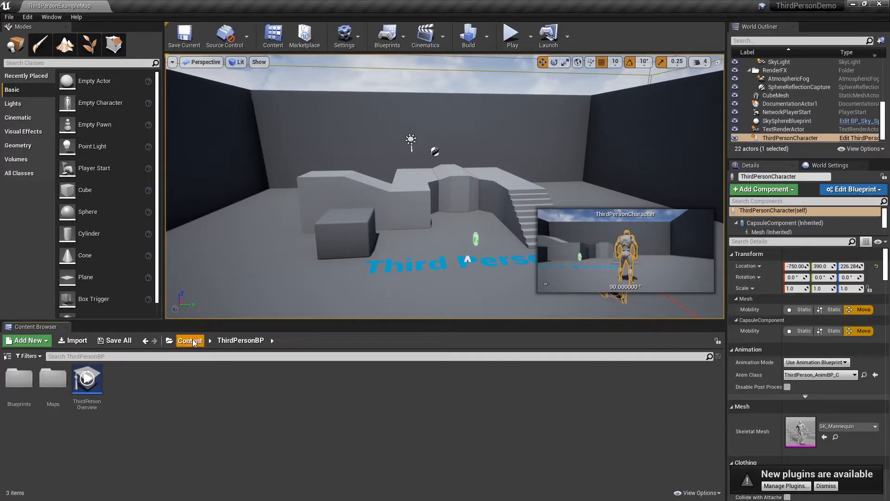
left_click(190, 341)
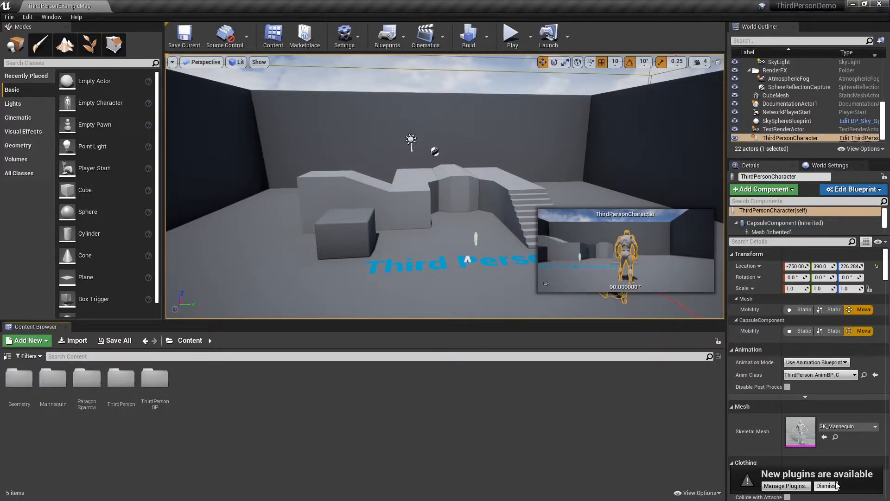
double_click(82, 390)
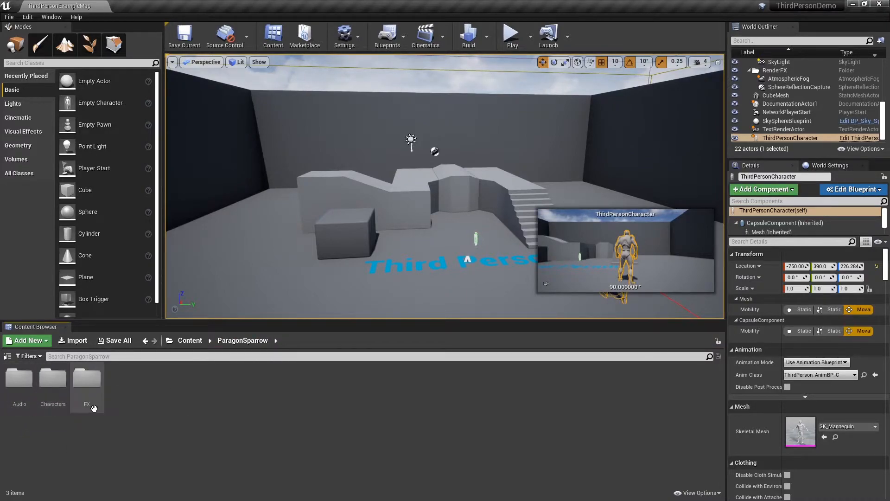
double_click(54, 380)
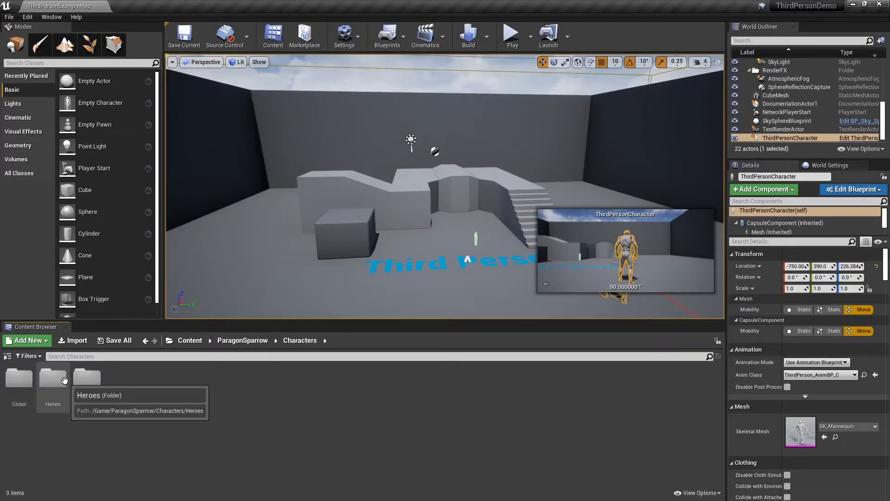
double_click(63, 383)
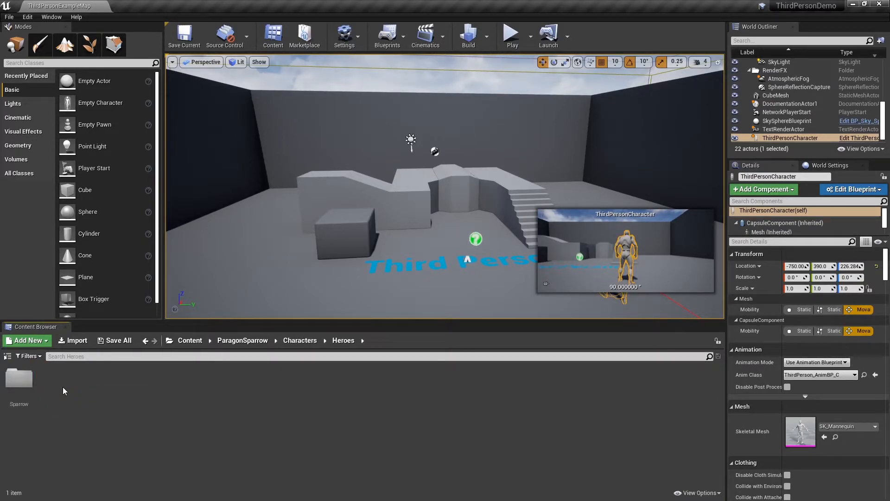
double_click(20, 382)
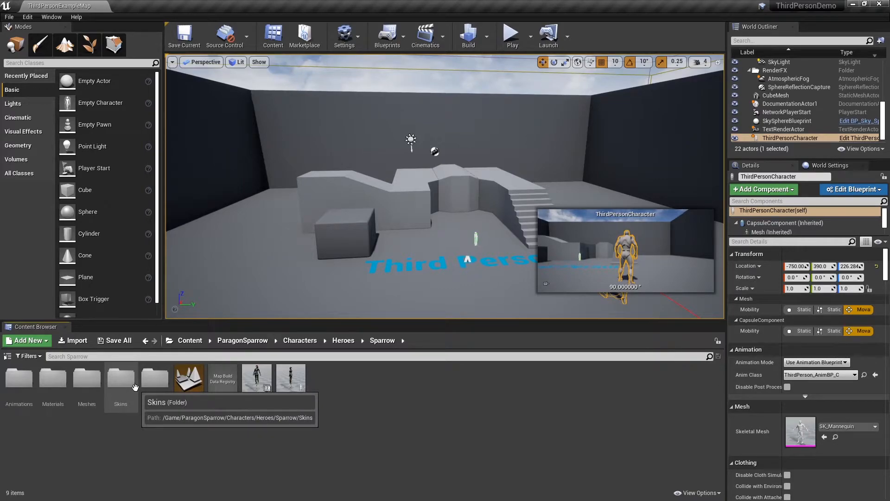
Step: Look through Sparrow's Materials folder and the Characters/Maps folder, and return to the top-level Content folder
left_click(343, 341)
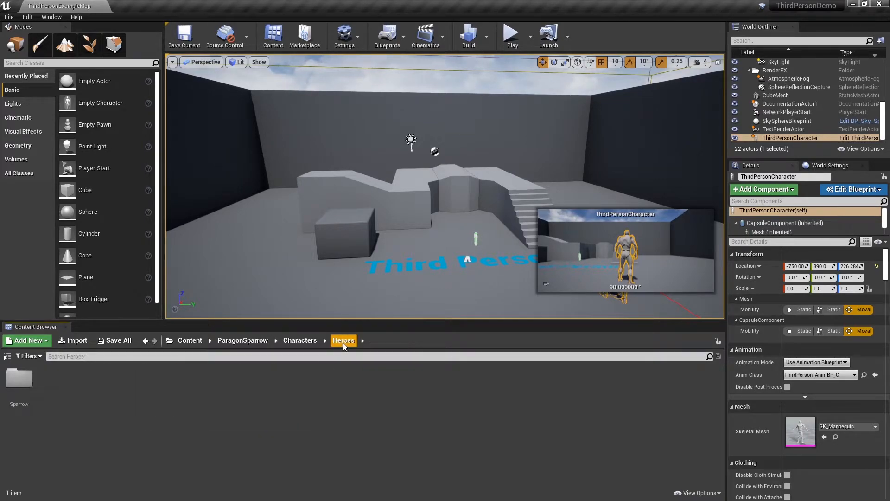
double_click(23, 378)
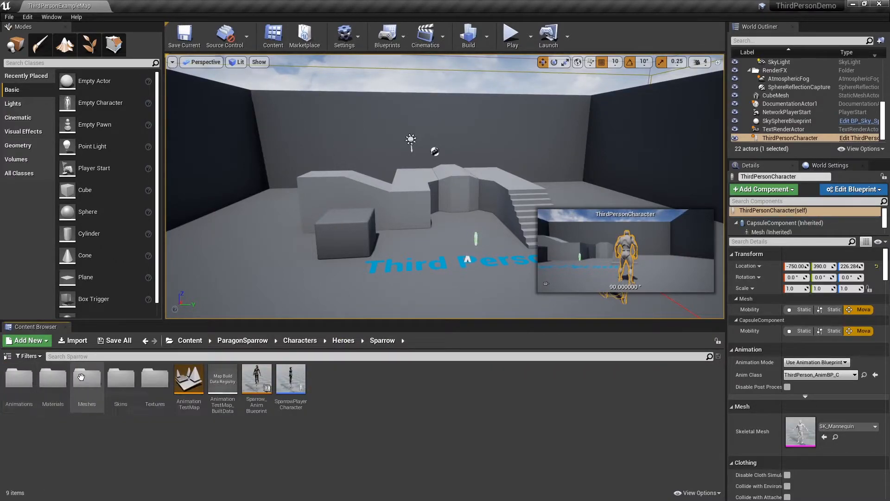
double_click(44, 379)
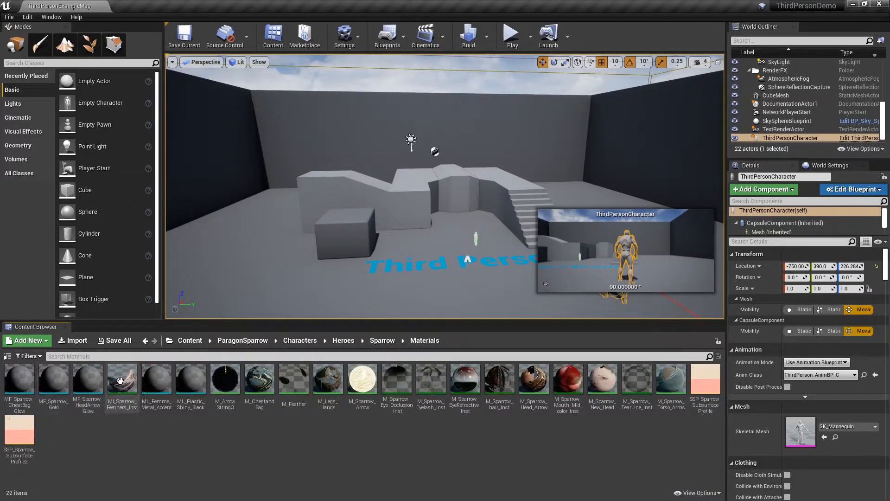
left_click(292, 346)
double_click(89, 385)
left_click(53, 385)
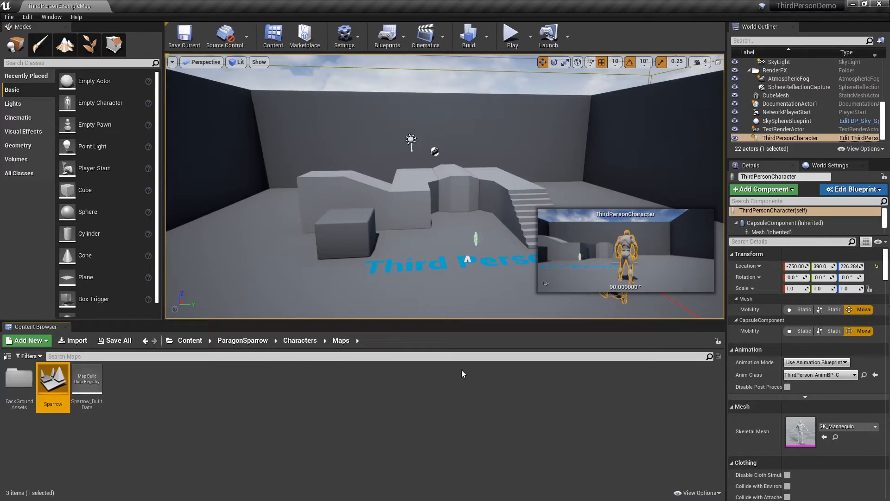
left_click(183, 344)
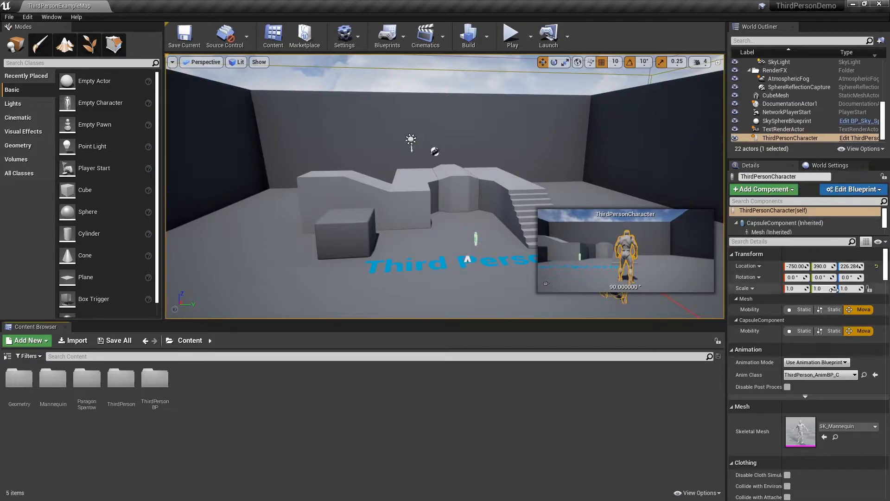
Step: Examine the ThirdPersonCharacter's properties, from Transform and Animation through Physics, Rendering and Character Movement
scroll(830, 296, "down", 2)
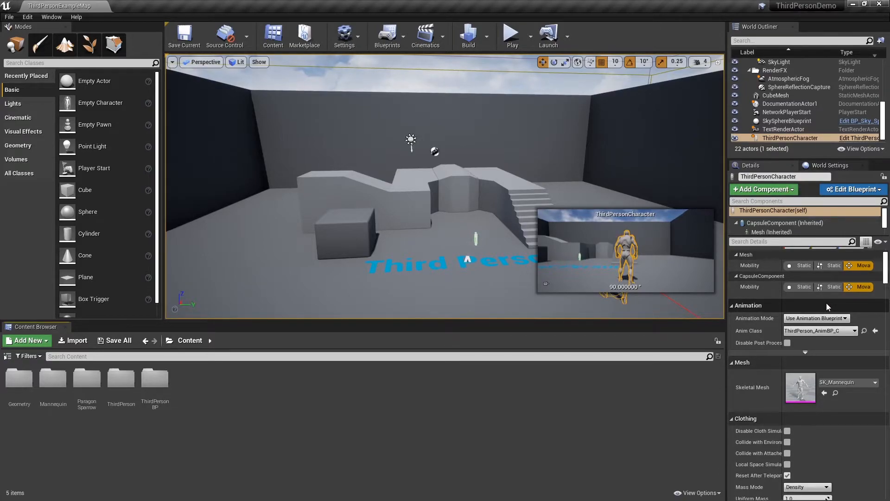
scroll(826, 302, "down", 10)
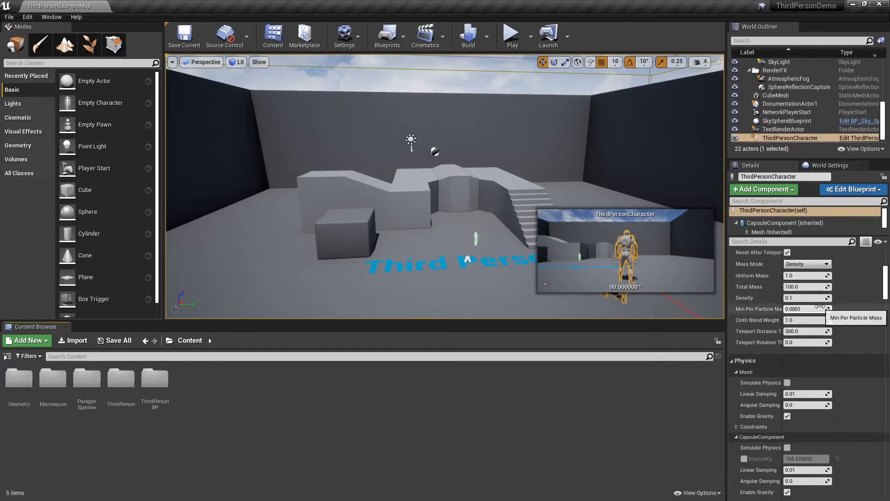
scroll(819, 306, "down", 15)
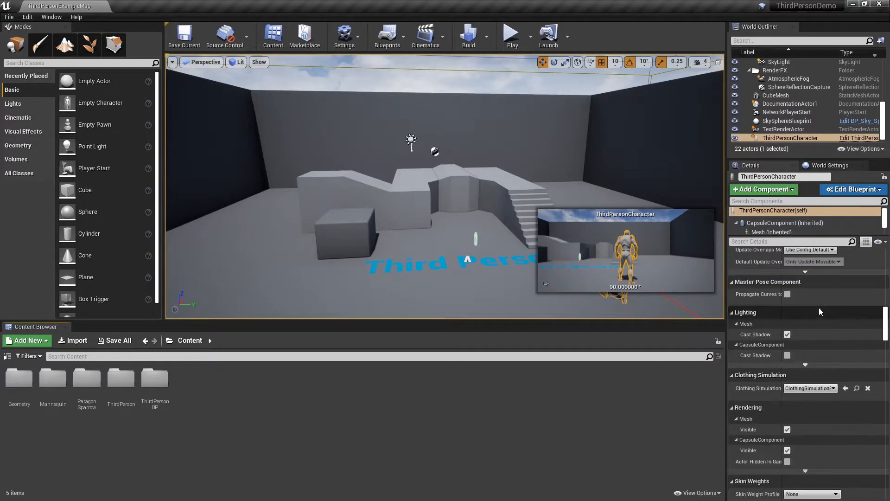
scroll(818, 308, "down", 15)
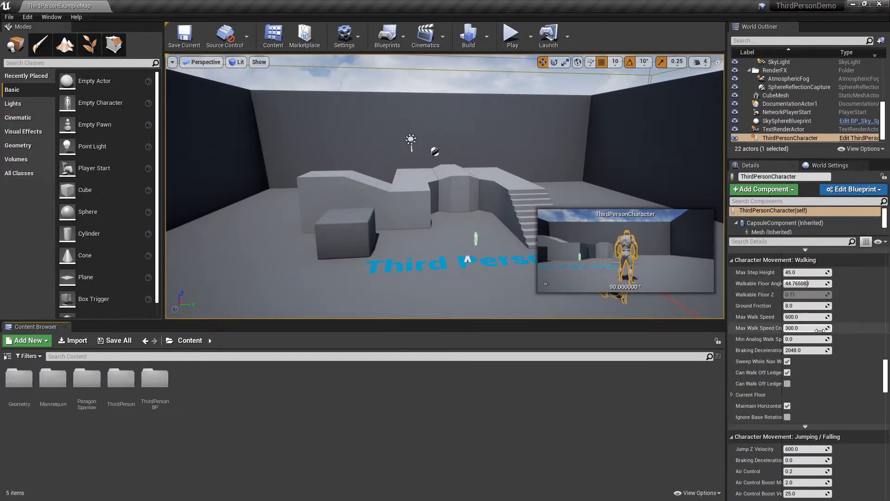
scroll(820, 333, "down", 15)
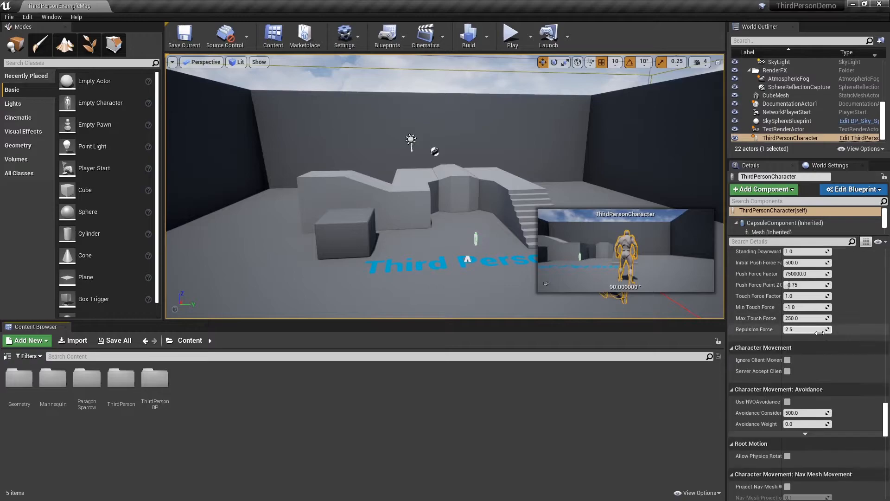
scroll(820, 333, "down", 4)
left_click_drag(885, 423, 882, 254)
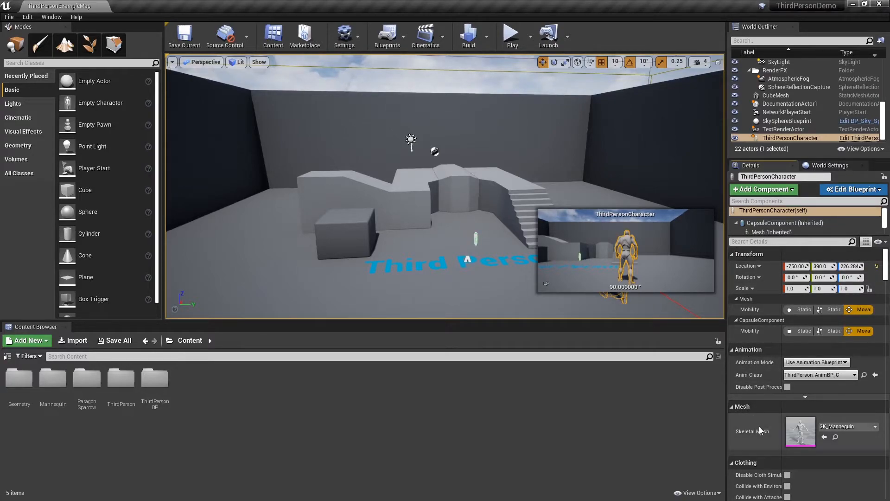
Step: Set the ThirdPersonCharacter's skeletal mesh to Sparrow_Rogue and inspect the character up close in the viewport
left_click(852, 427)
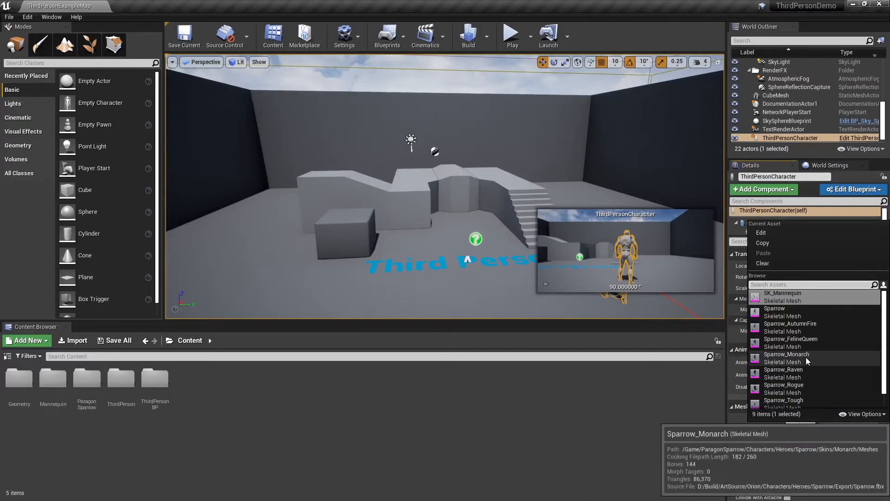
left_click(811, 387)
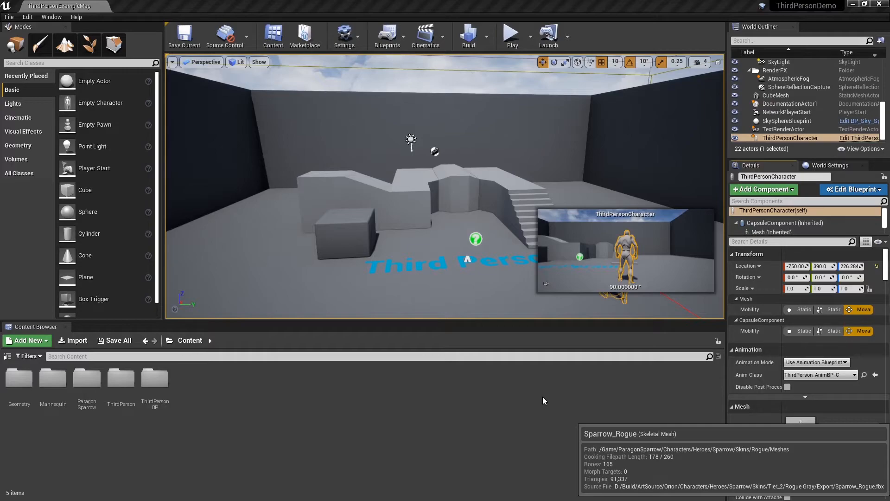
left_click_drag(543, 399, 592, 315)
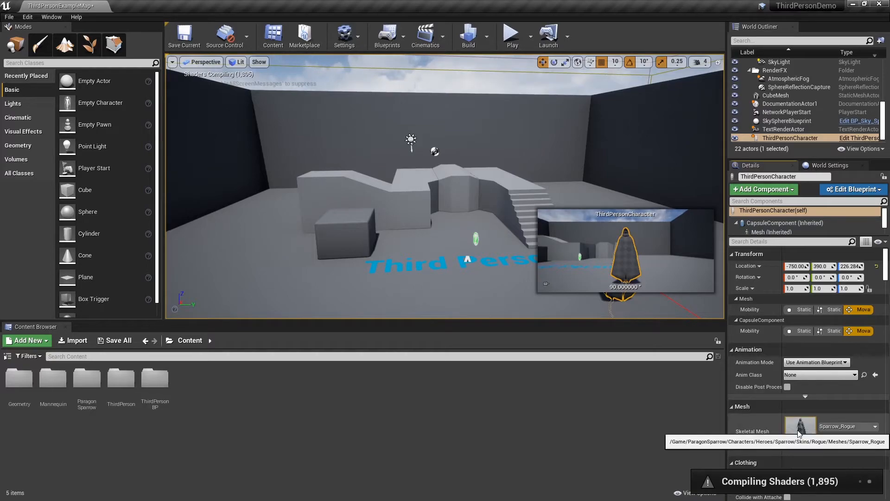
key("f")
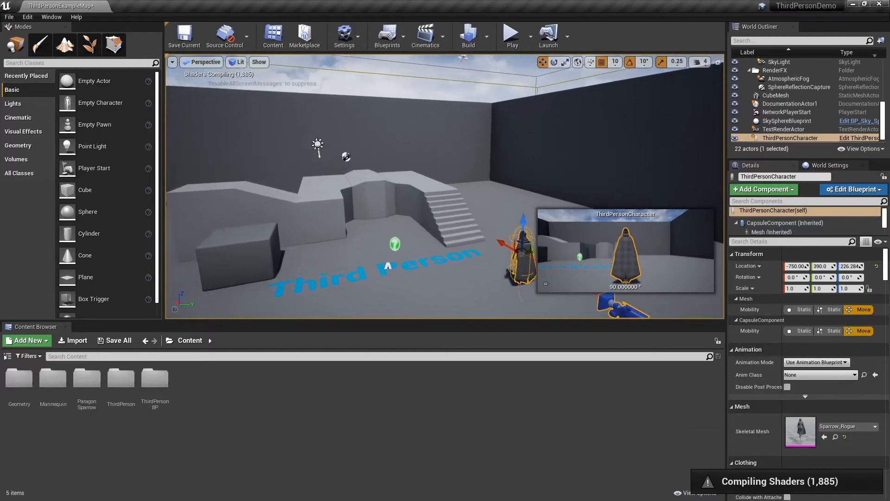
left_click_drag(445, 209, 304, 209, "alt")
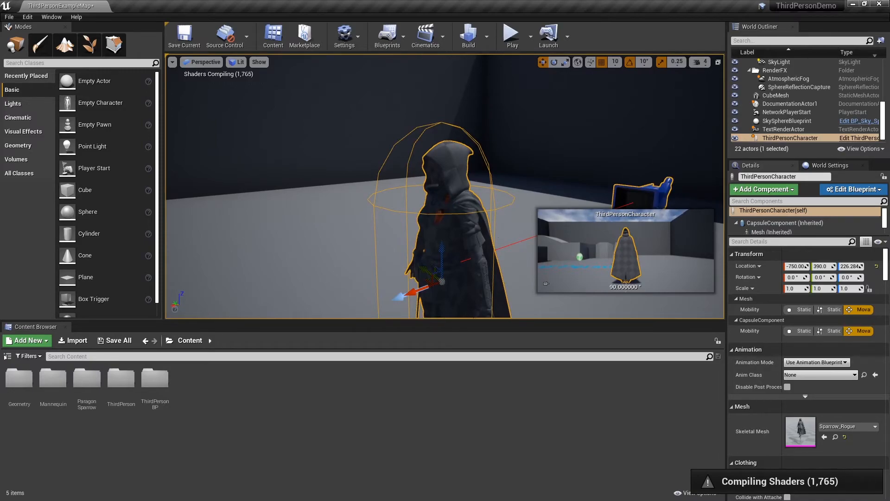
Step: Play the level, run the Sparrow_Rogue character around the stairs and floor, and stop the play session
left_click(512, 37)
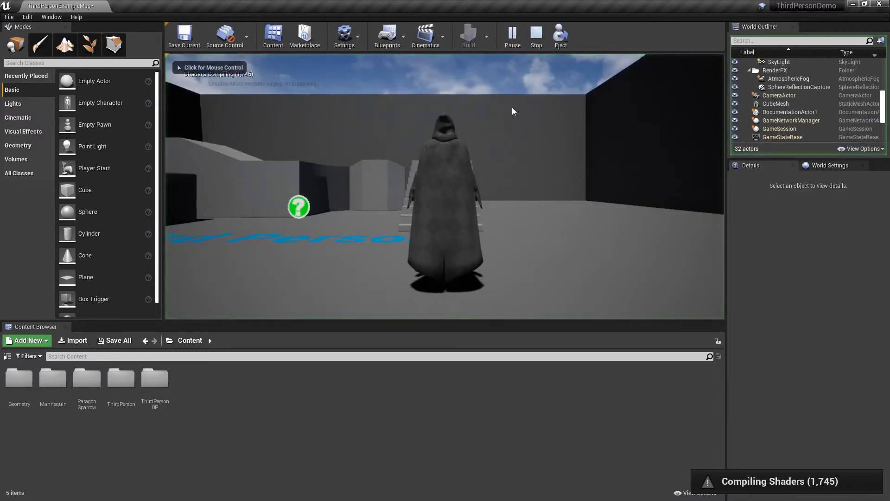
key("w")
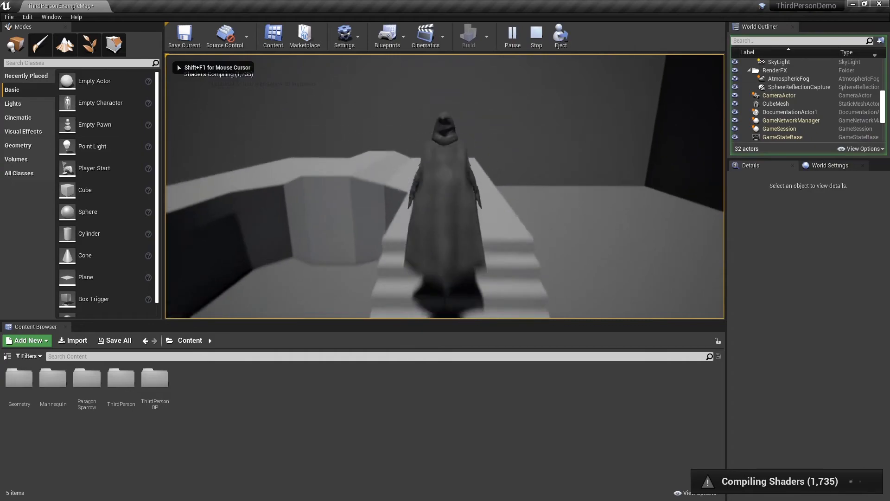
key("w")
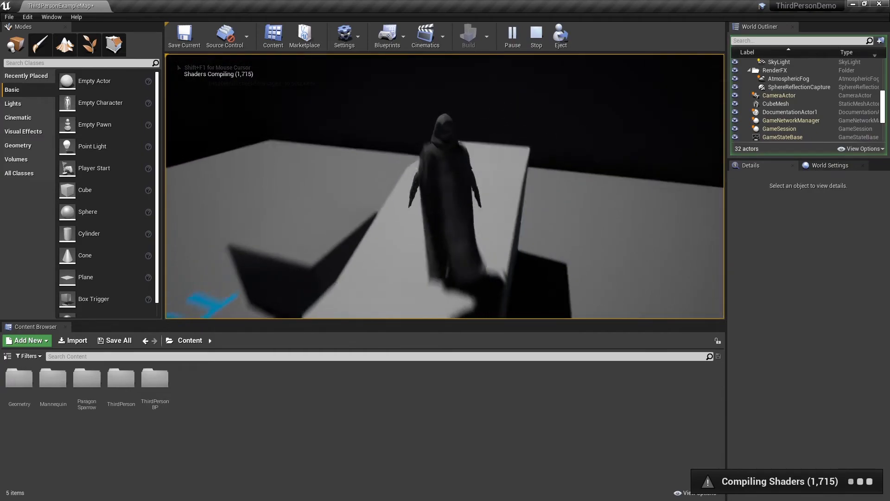
key("w")
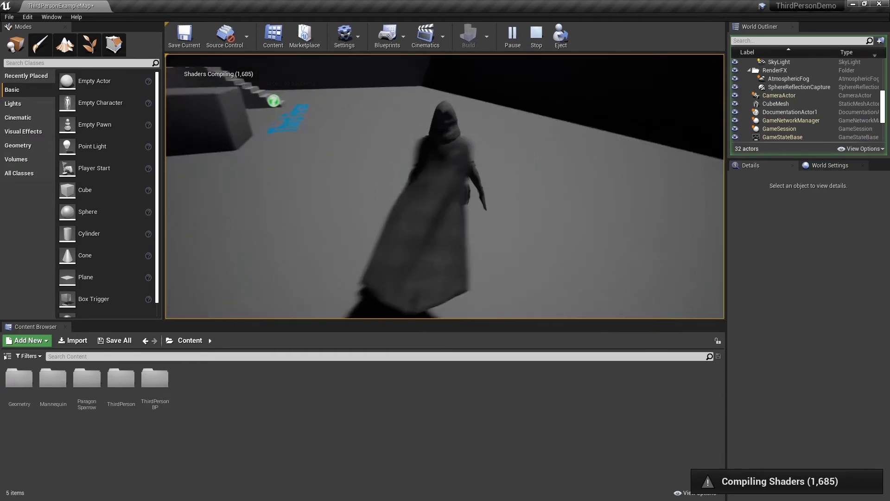
key("w")
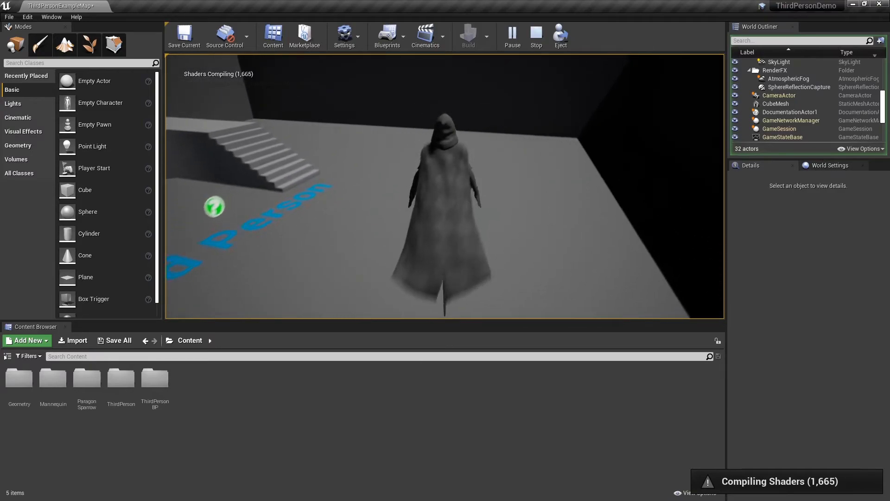
key("w")
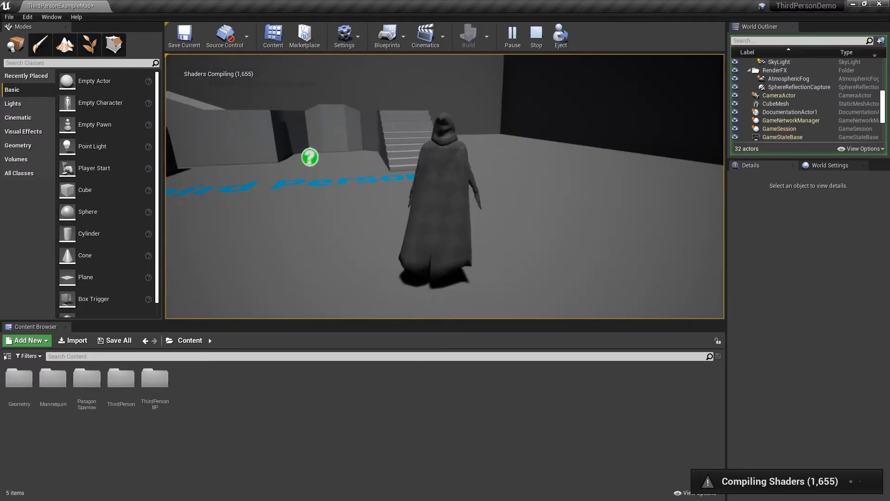
key("Escape")
Step: Set the ThirdPersonCharacter's Anim Class to Sparrow_AnimBlueprint and inspect the character's pose up close
left_click(466, 147)
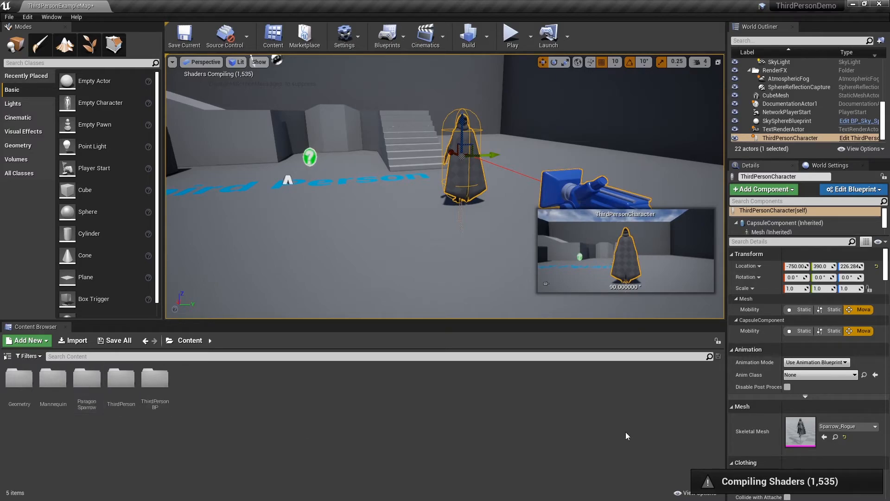
left_click(815, 362)
left_click(812, 370)
left_click(813, 374)
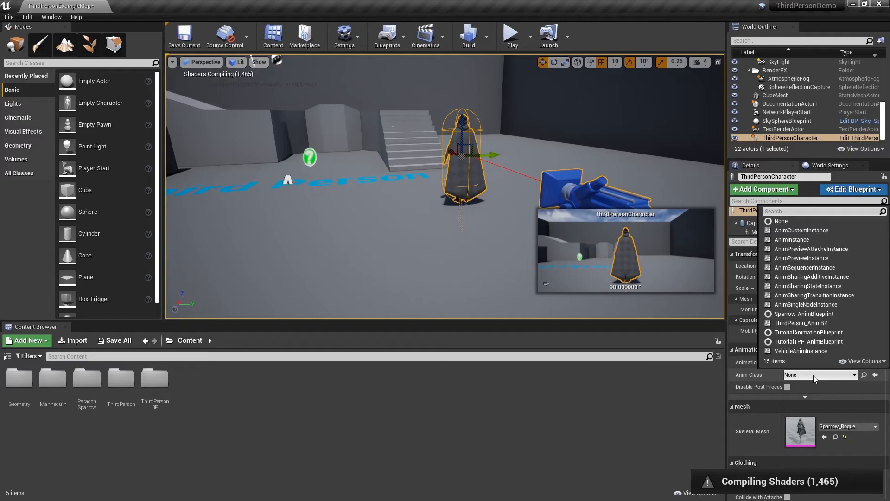
left_click(799, 315)
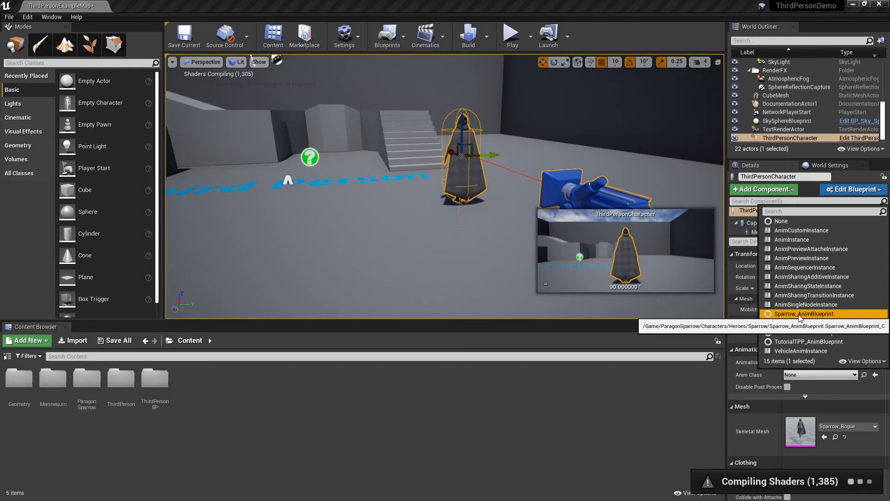
left_click(798, 315)
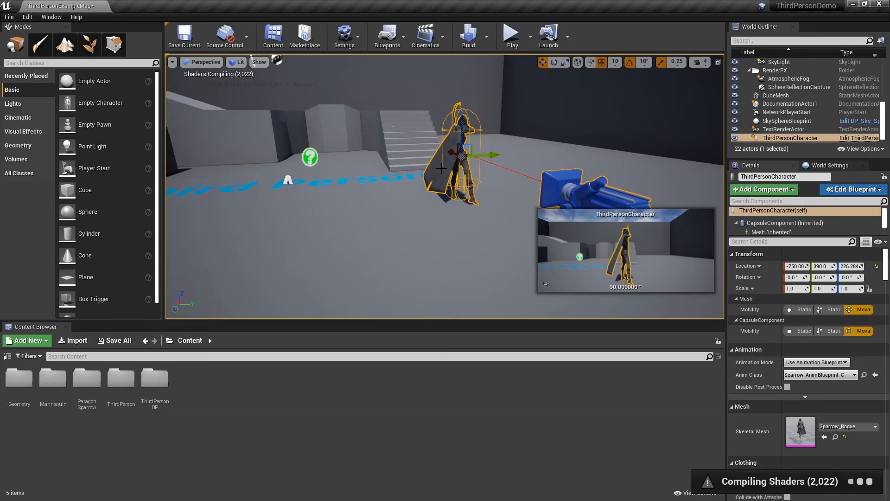
right_click_drag(412, 178, 306, 180)
key("w")
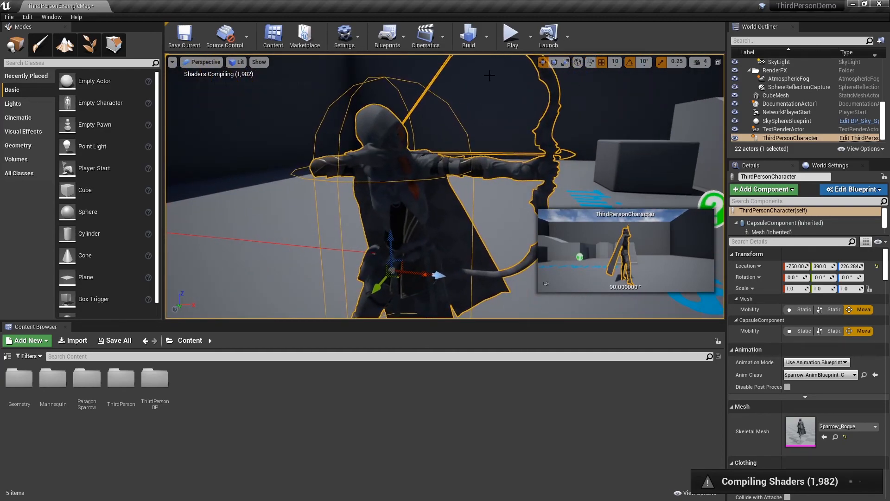
Step: Play the level, run and jump the Sparrow character across the stairs, raised platforms and floor, stop the session and reselect ThirdPersonCharacter
left_click(510, 41)
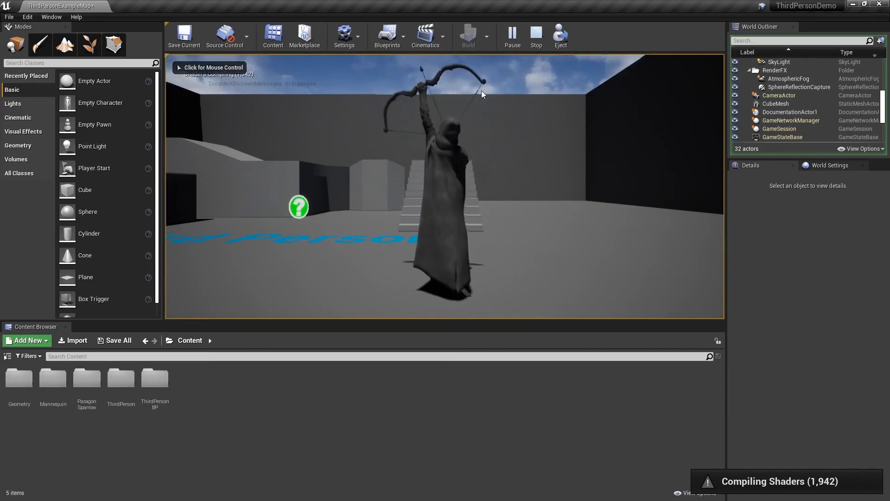
left_click(481, 90)
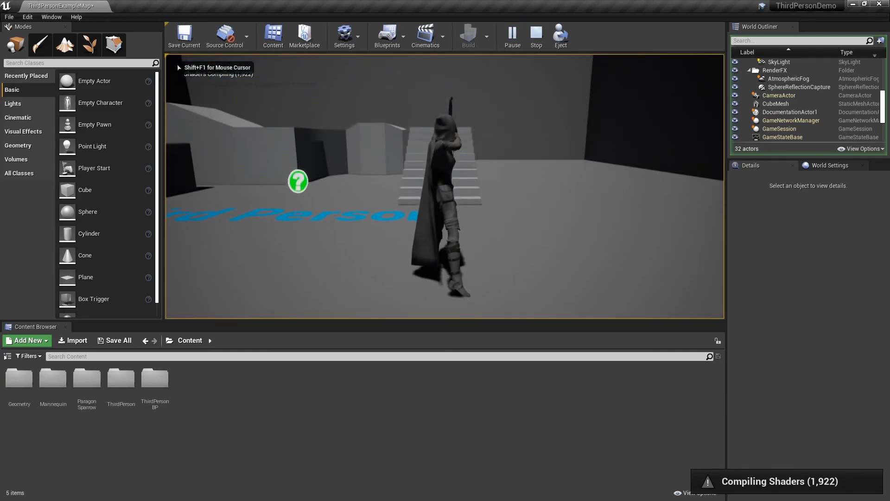
key("w")
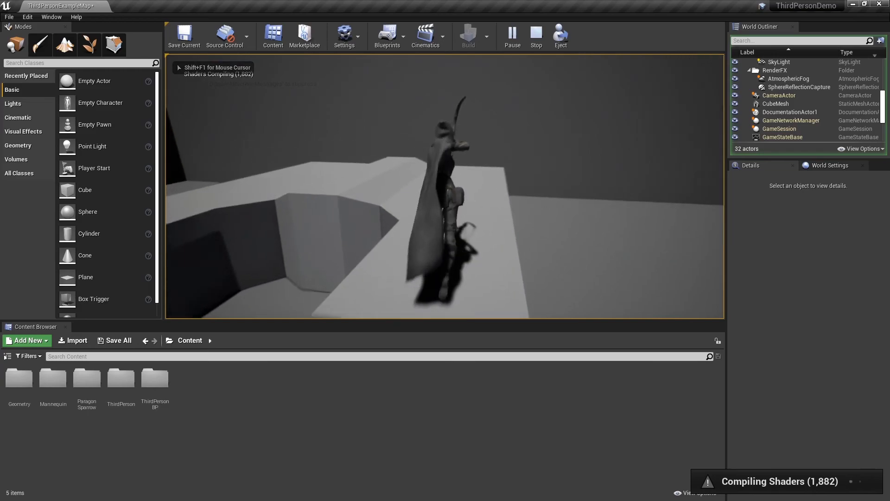
key("space")
key("w")
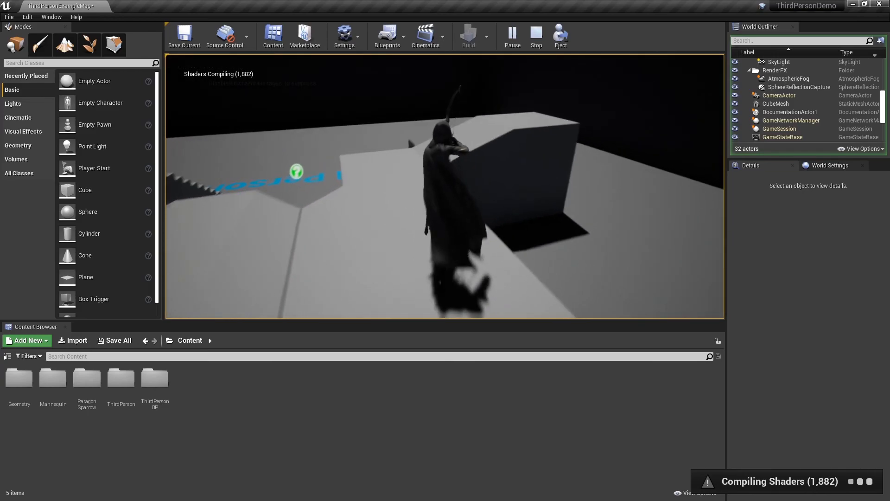
key("space")
key("w")
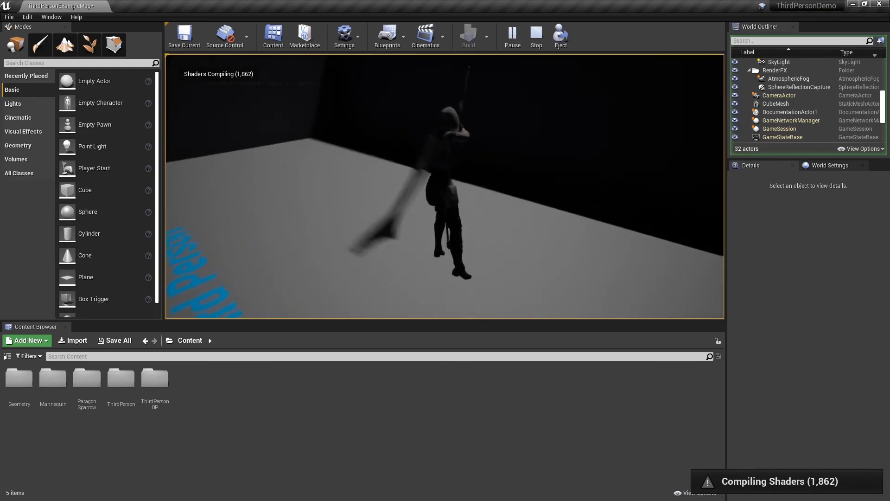
key("w")
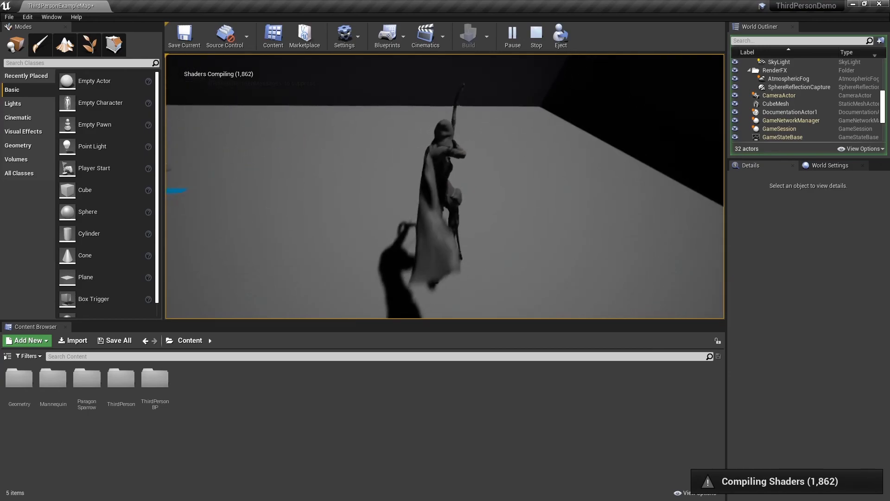
key("a")
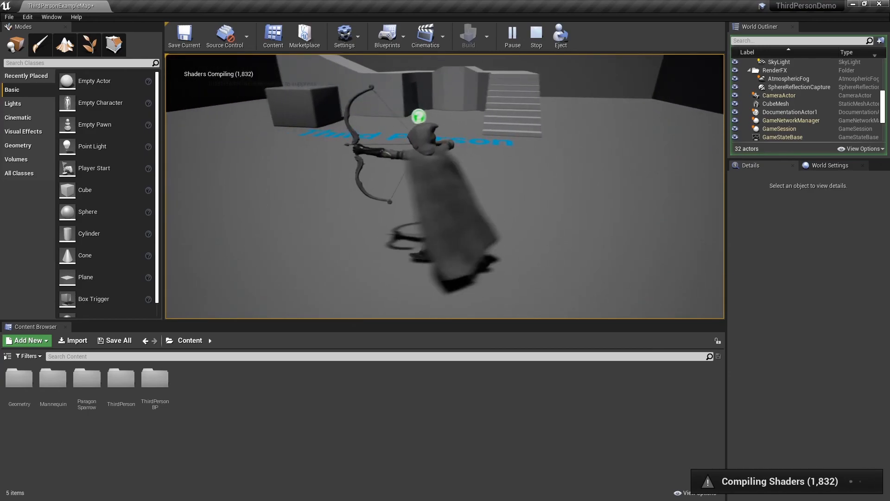
key("w")
key("w")
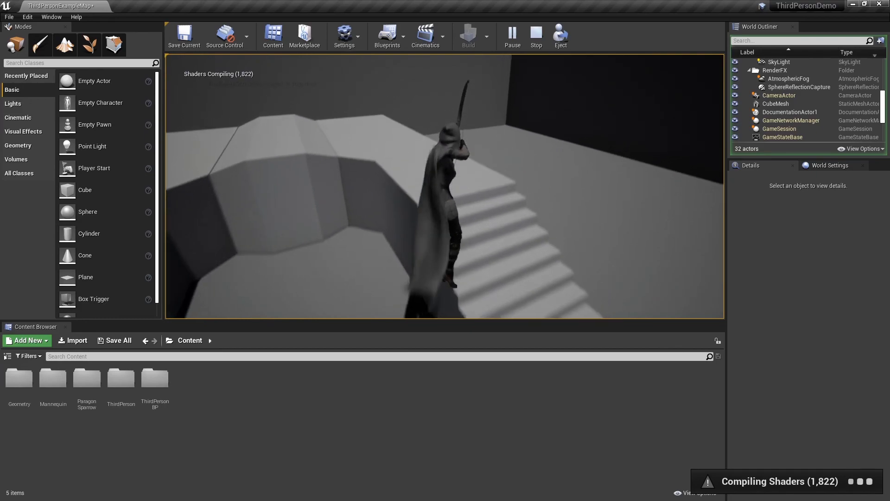
key("w")
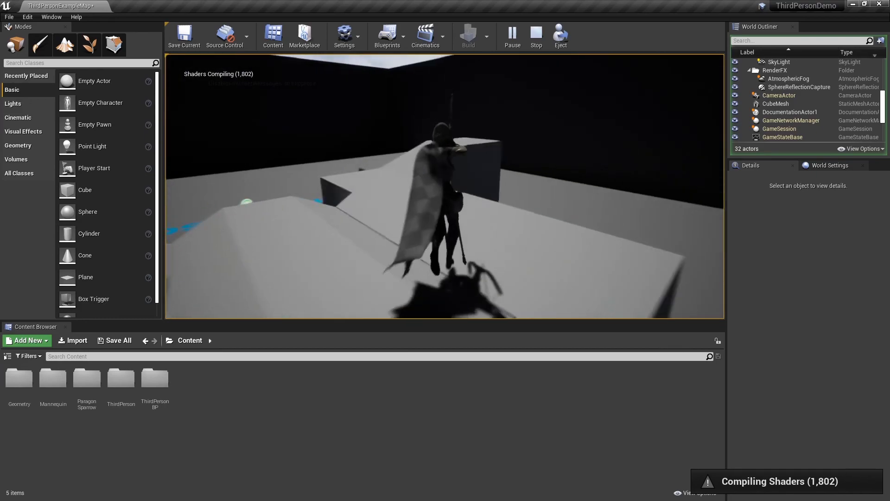
key("space")
key("w")
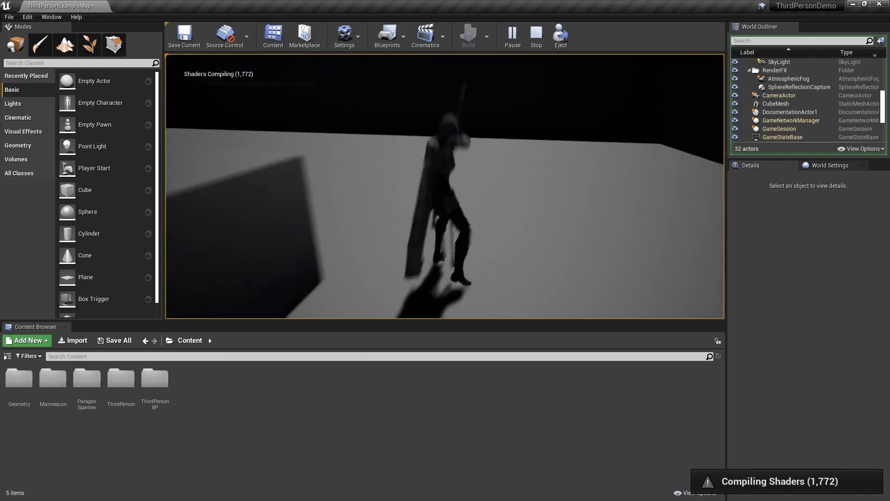
key("d")
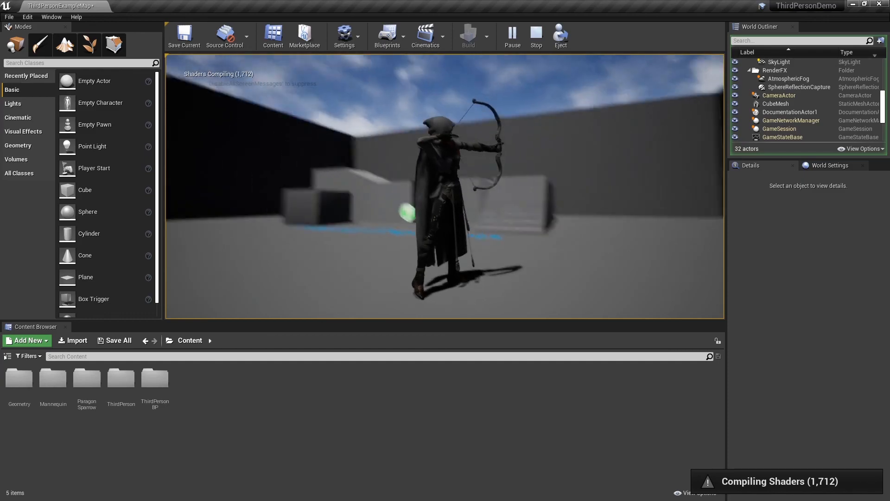
key("Escape")
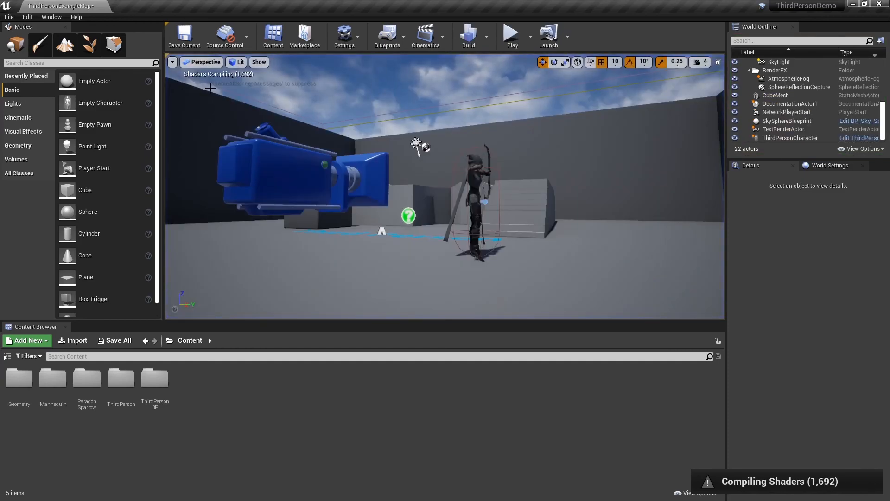
left_click(470, 176)
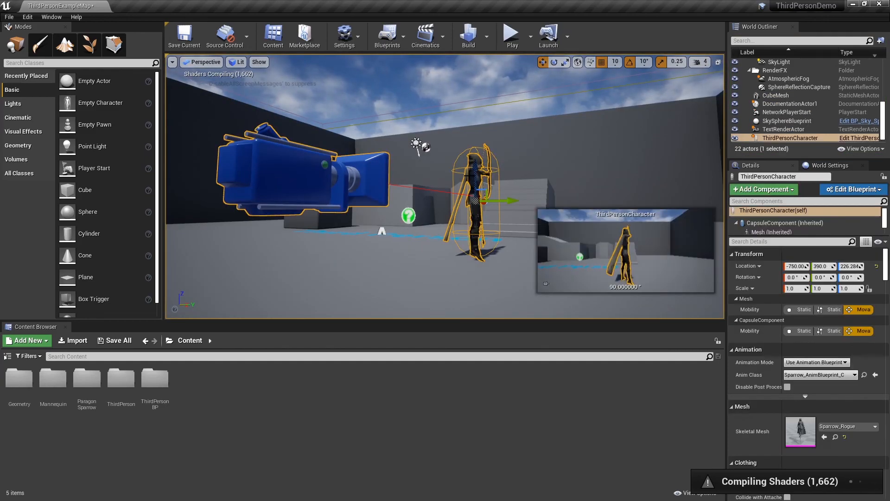